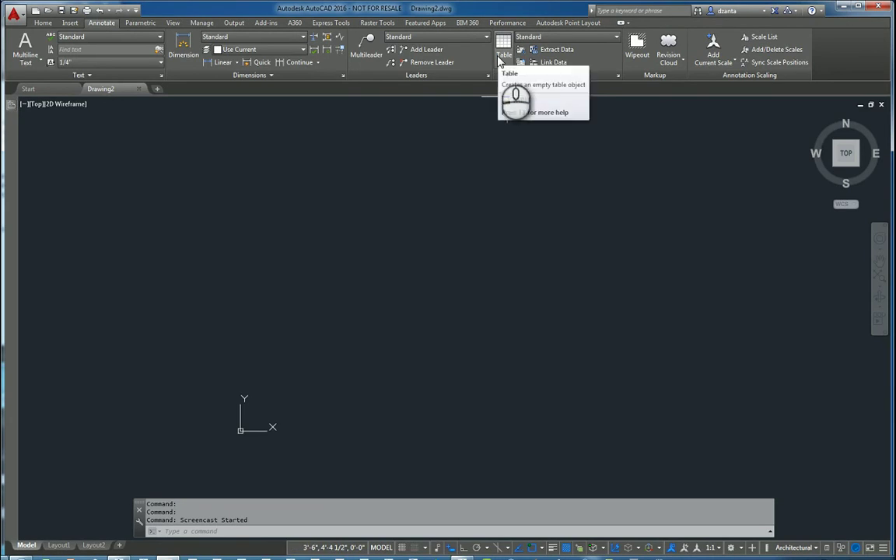
Open the Table Style manager, start modifying the Standard style and move its dialog aside.
click(568, 37)
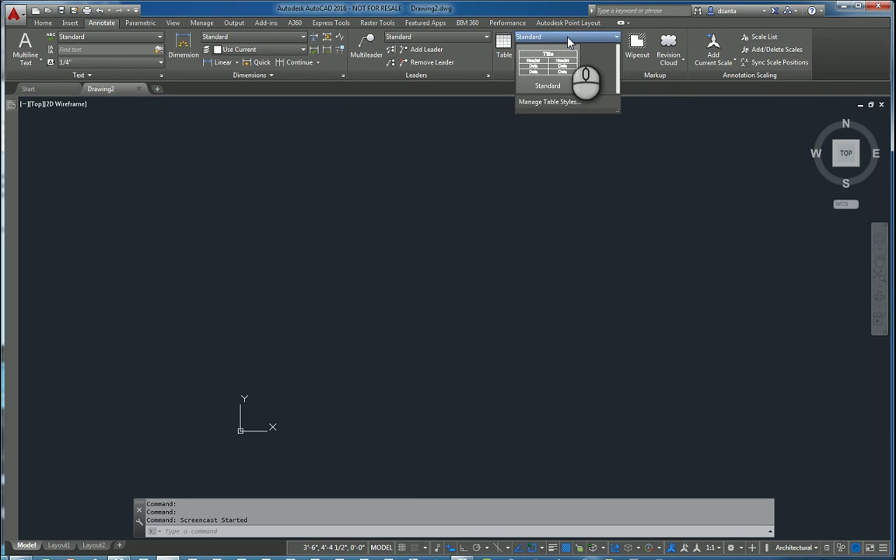
click(570, 38)
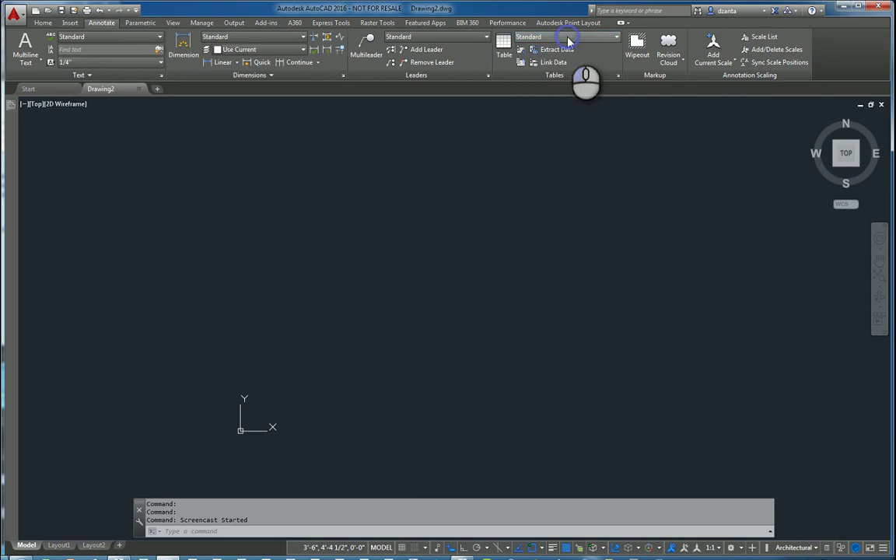
click(618, 76)
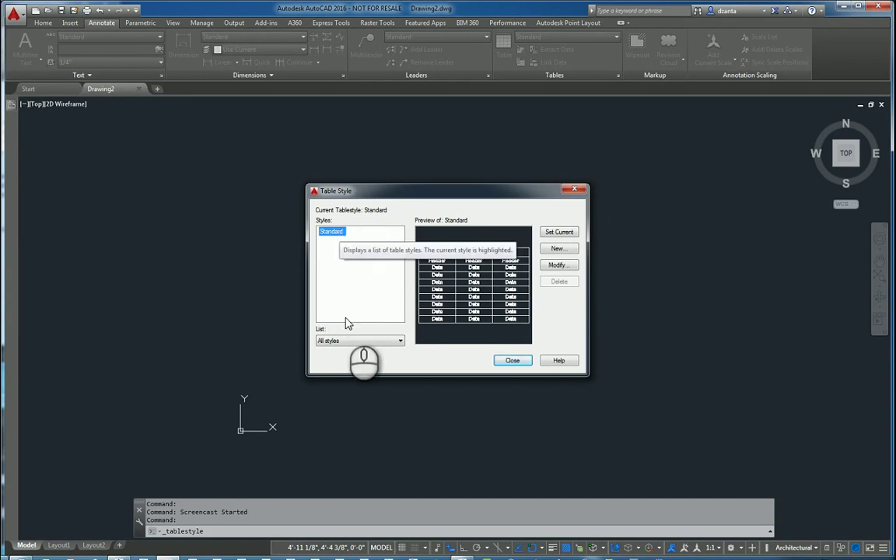
click(564, 267)
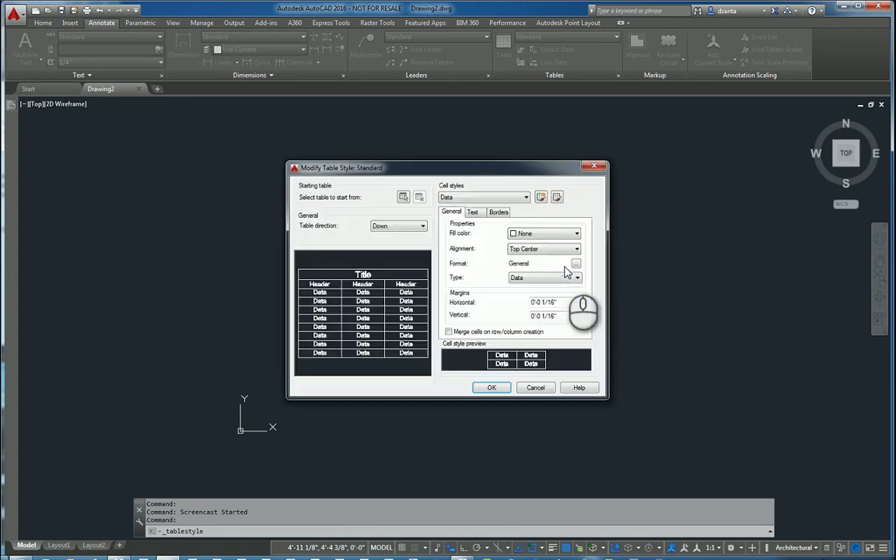
drag(490, 173, 400, 144)
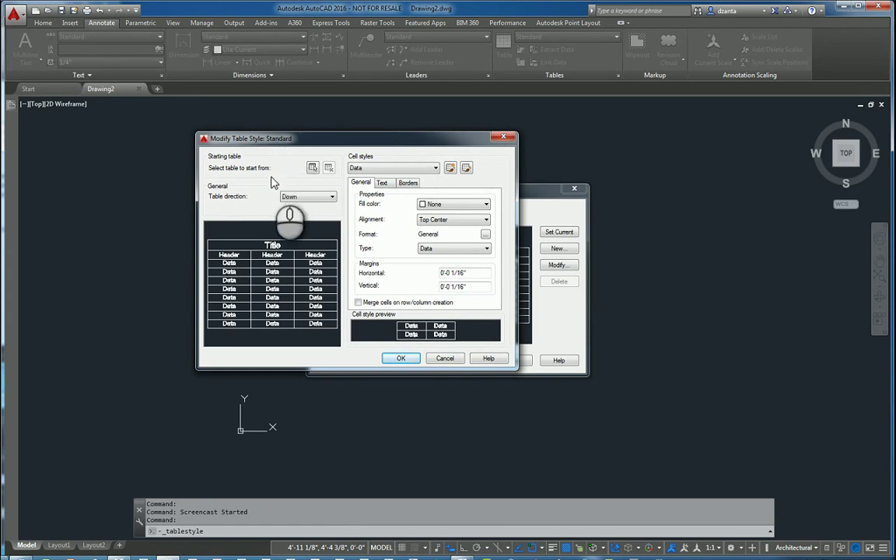
Review the Standard style's table direction options and its list of cell styles.
click(294, 200)
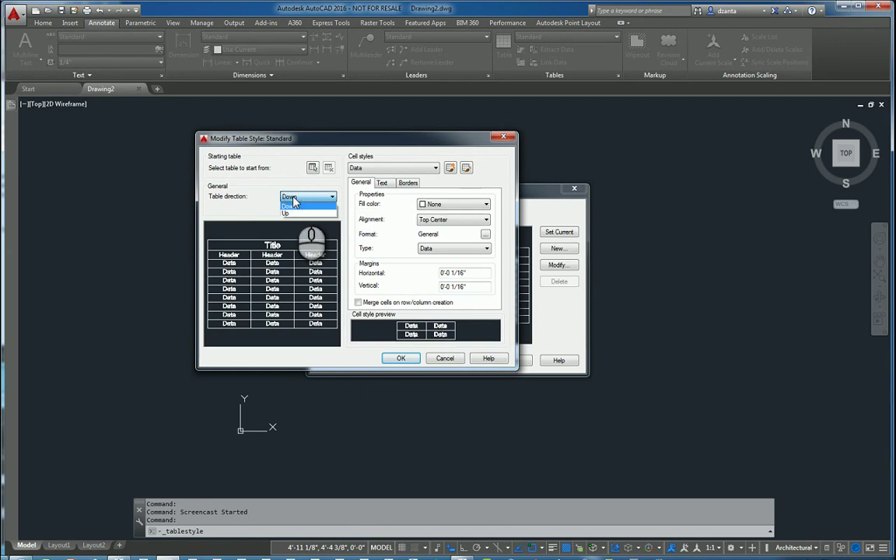
click(394, 168)
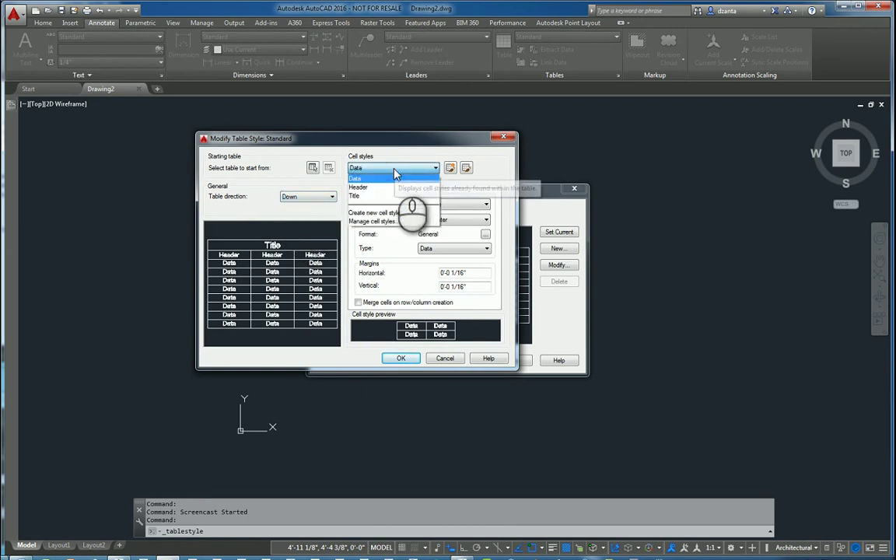
click(395, 174)
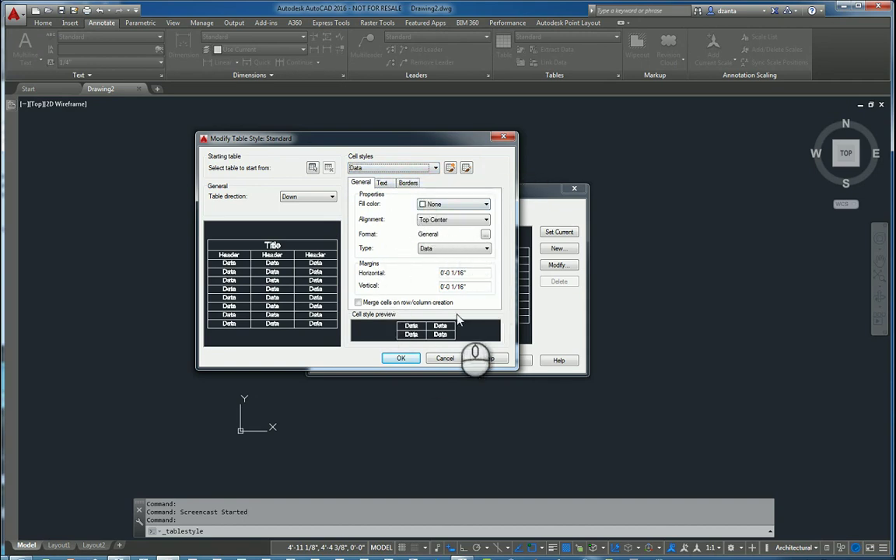
click(393, 168)
Give the Header cell style a Yellow fill and Red text, keeping the Standard text style.
click(383, 188)
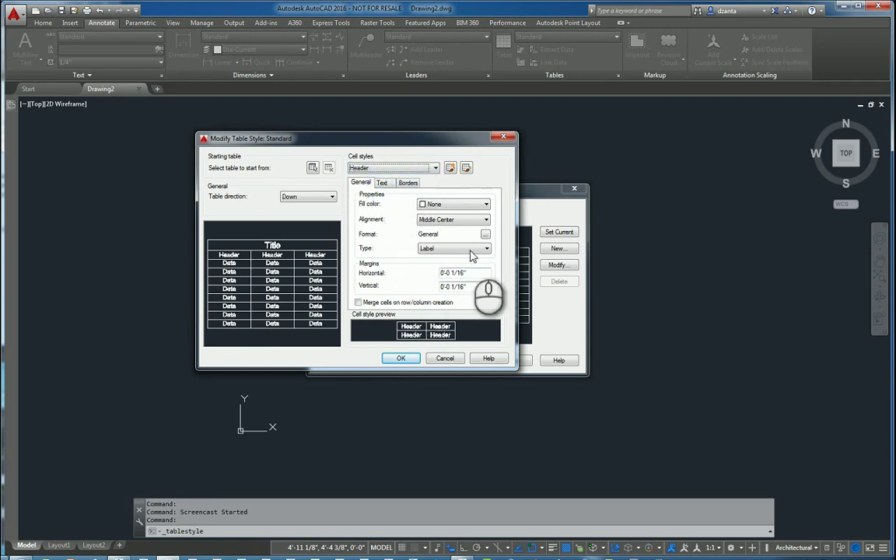
click(453, 204)
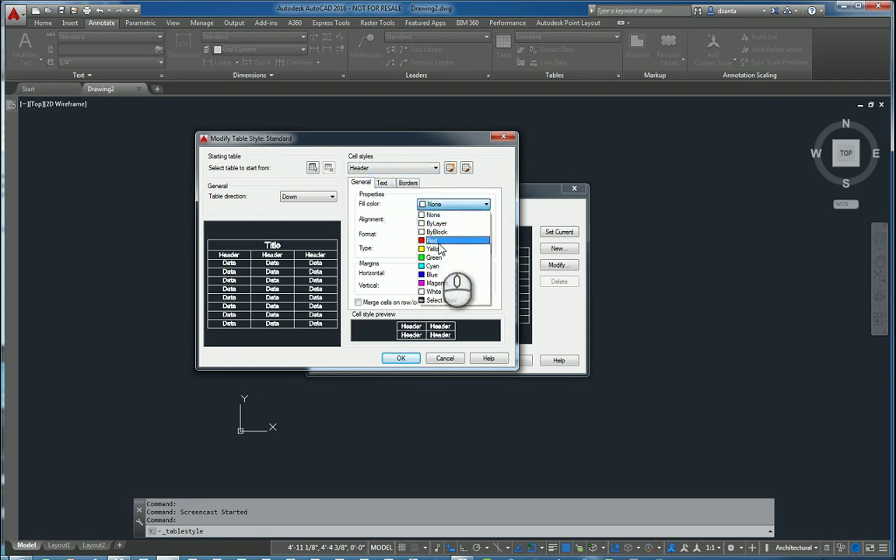
click(440, 249)
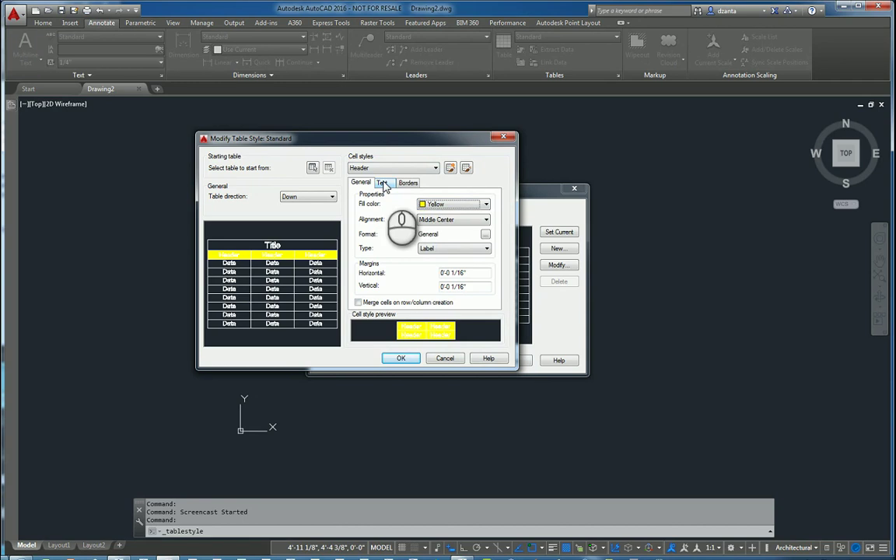
click(382, 184)
click(445, 205)
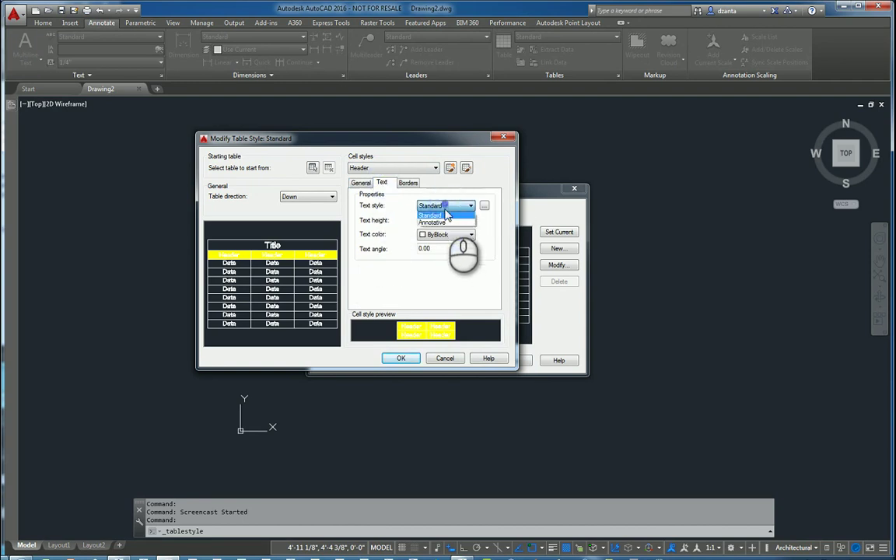
click(446, 215)
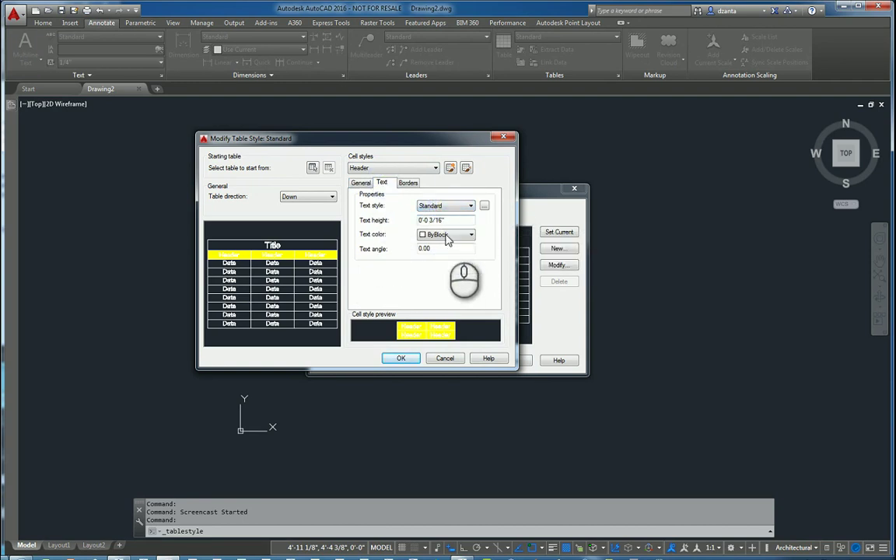
click(446, 234)
click(435, 265)
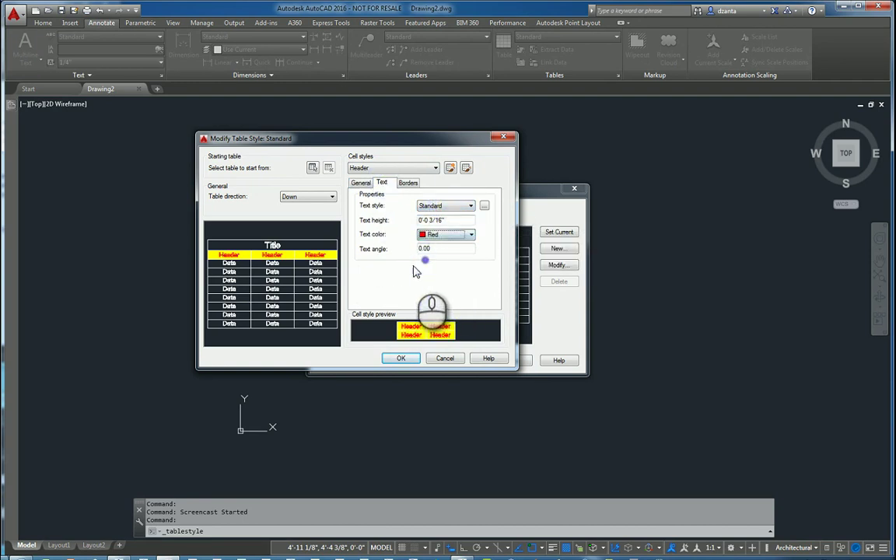
Make the Title cell style's text Cyan and apply borders to all edges.
click(365, 170)
click(365, 193)
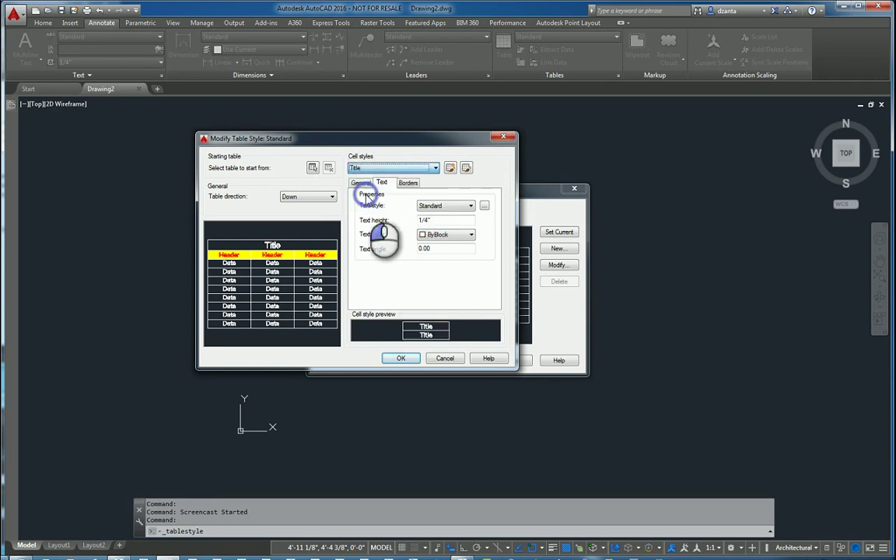
click(441, 234)
click(434, 291)
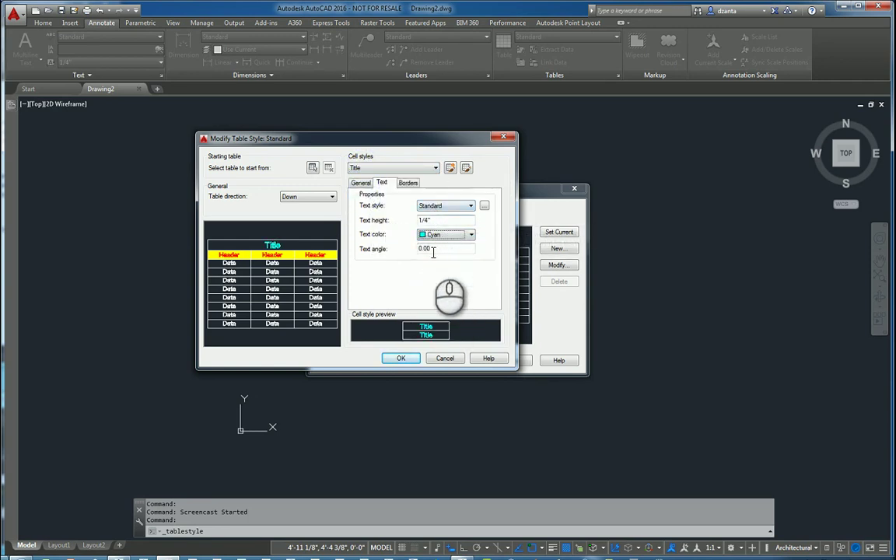
click(406, 184)
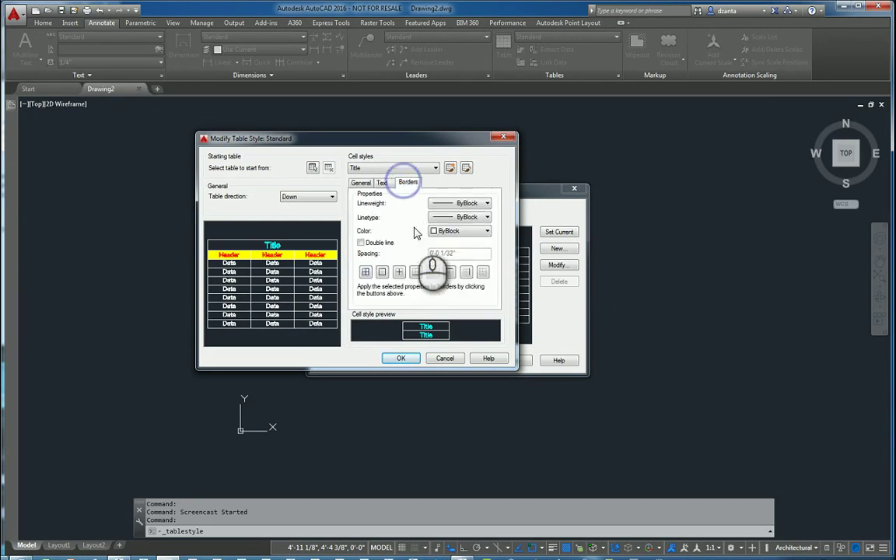
click(365, 272)
Give the Data cell style a grey Color 9 fill.
click(361, 183)
click(365, 168)
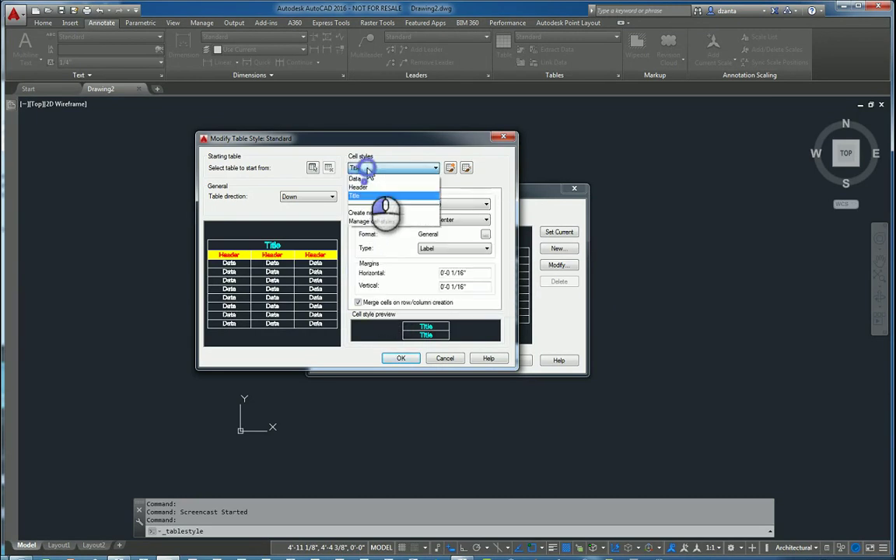
click(356, 178)
click(435, 204)
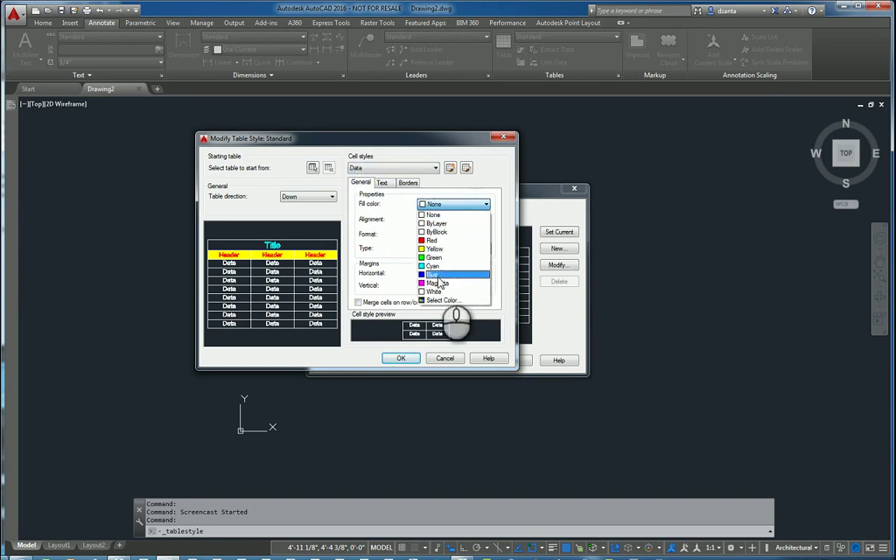
click(440, 302)
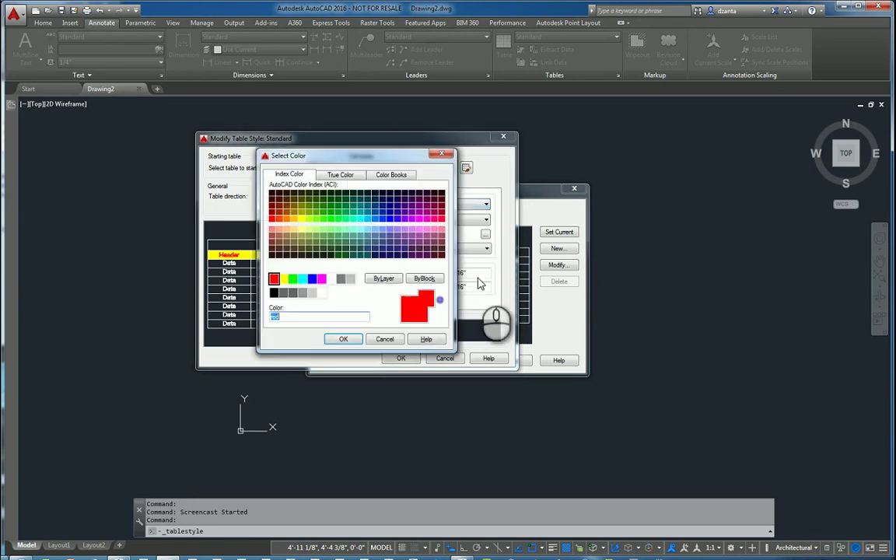
click(349, 279)
click(343, 338)
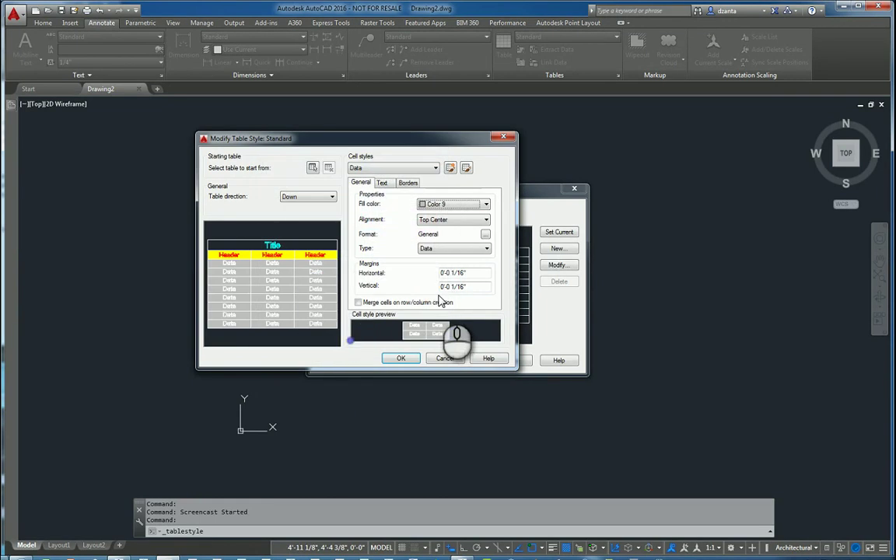
click(437, 205)
click(435, 204)
Make the Data cell text Green and save the table style changes.
click(382, 183)
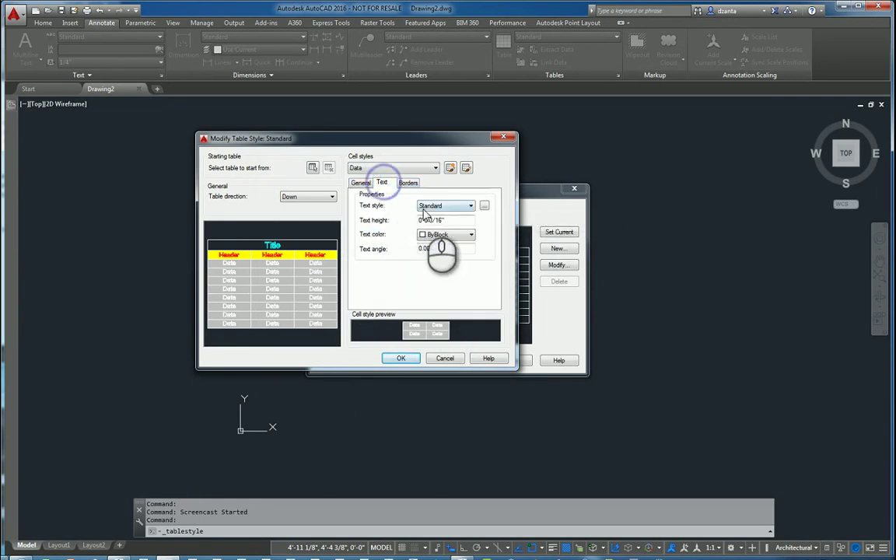
click(433, 234)
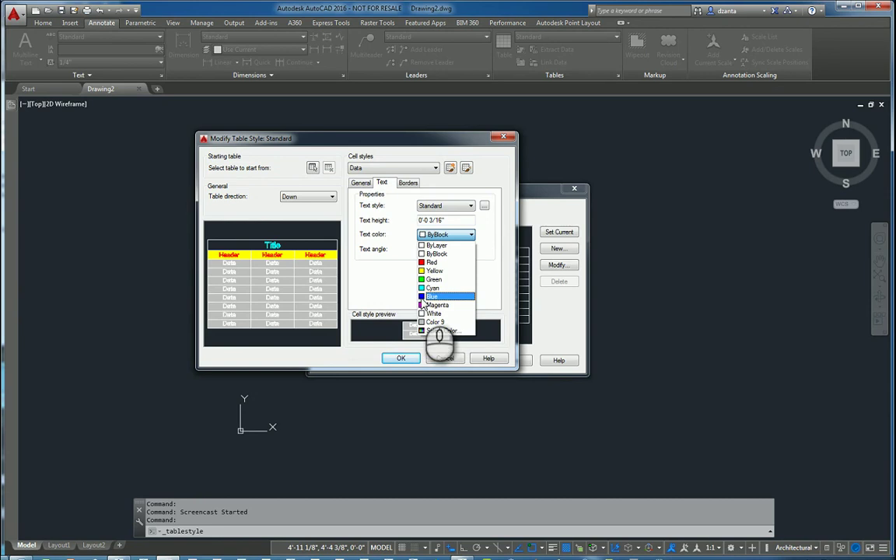
click(432, 279)
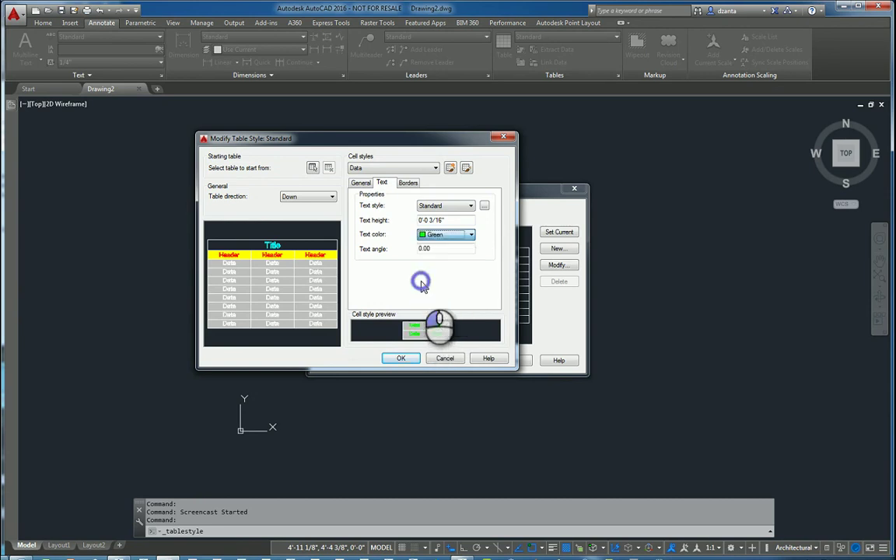
click(400, 357)
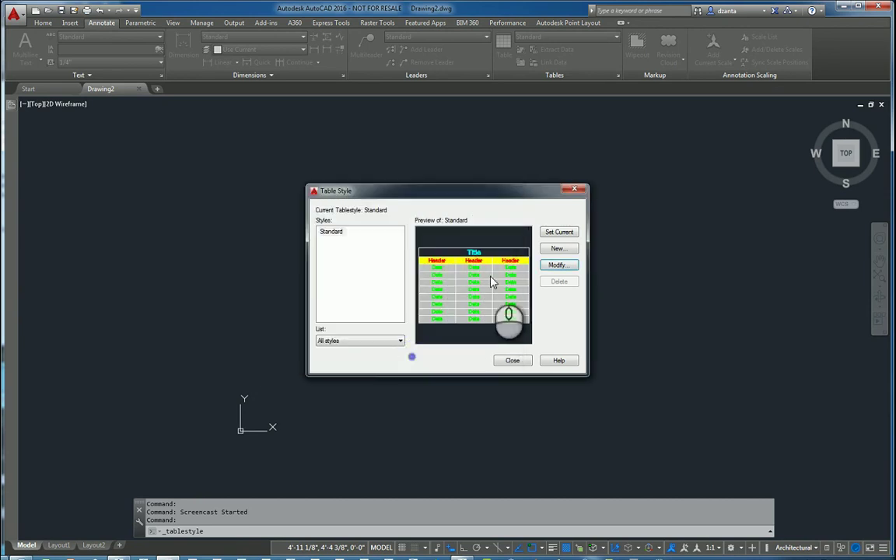
Set up a 5-column, 2 1/2"-wide table with 1 data row, placed by insertion point.
click(510, 360)
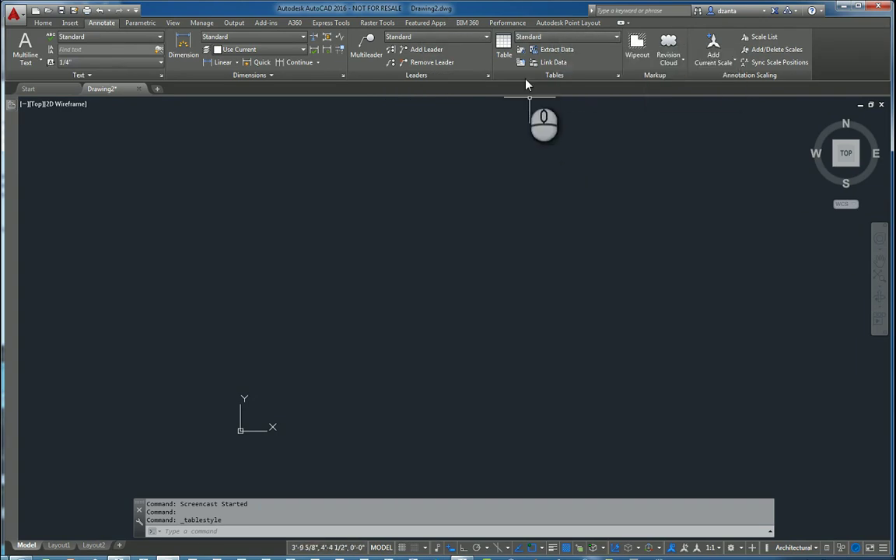
click(505, 49)
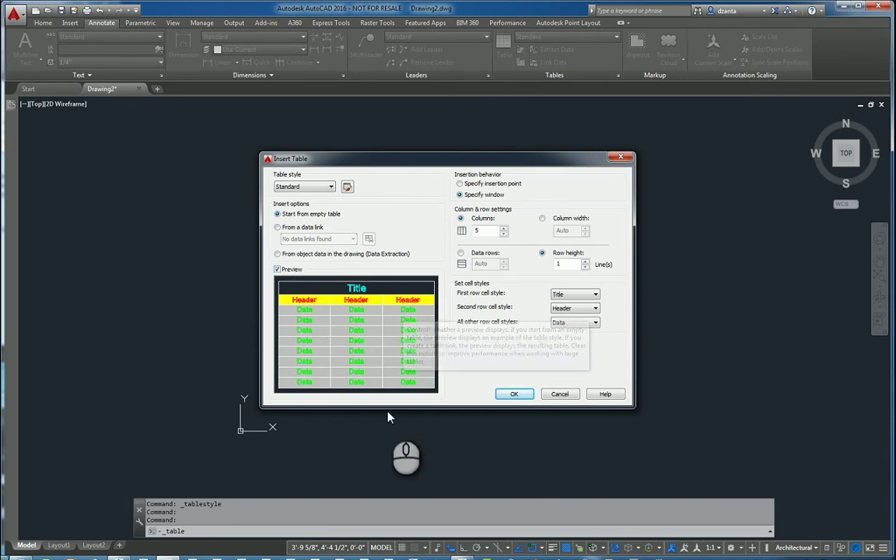
click(504, 186)
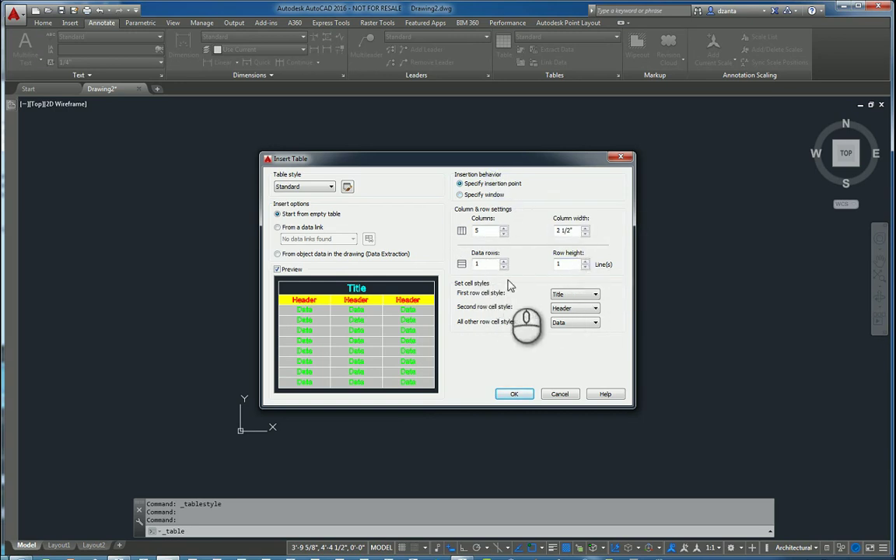
click(483, 195)
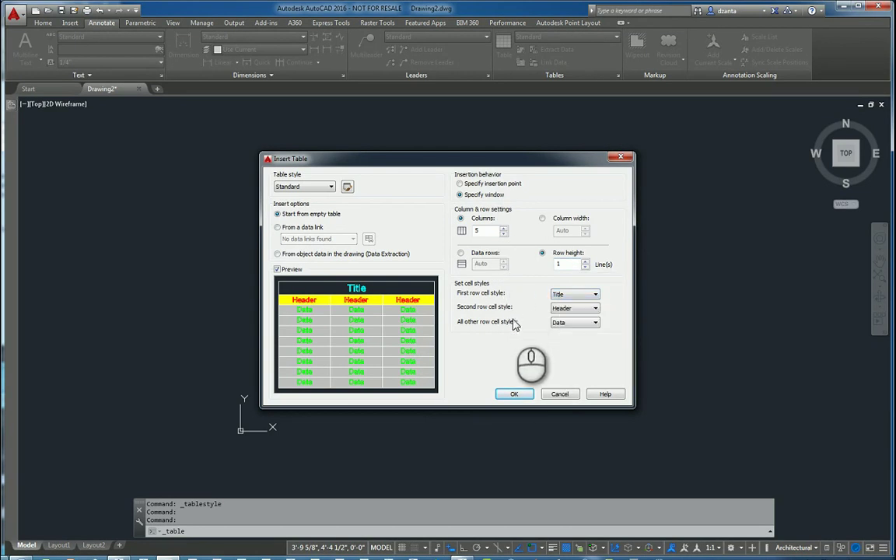
click(478, 185)
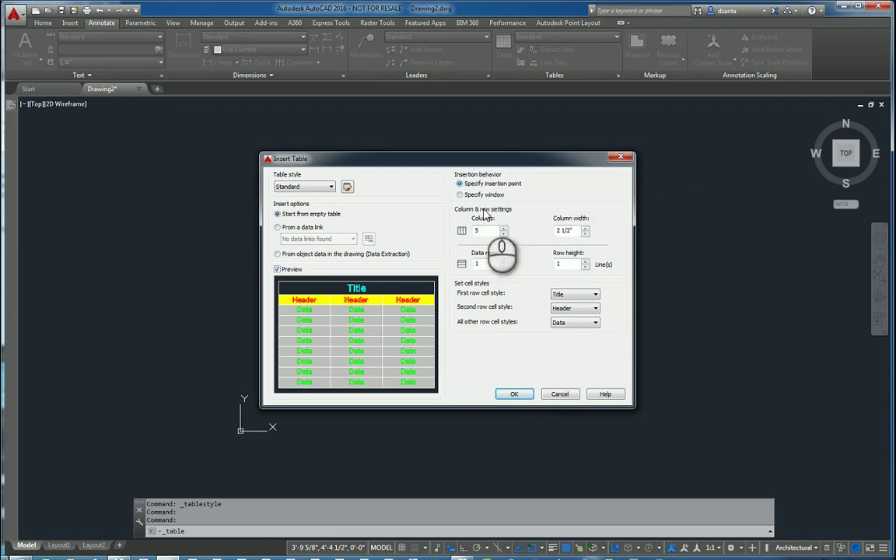
click(513, 395)
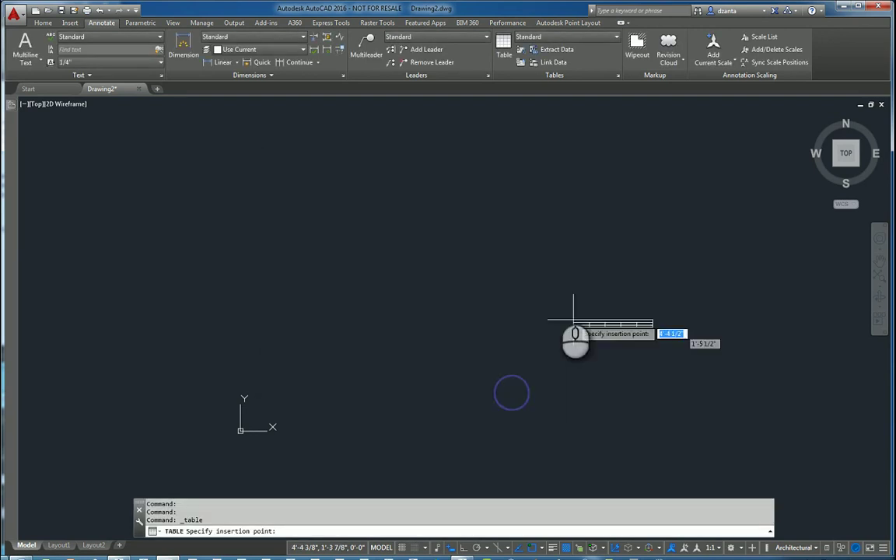
Place the table and enter 'Title Cell' as the title and 'Header 1' in the first header cell.
click(325, 244)
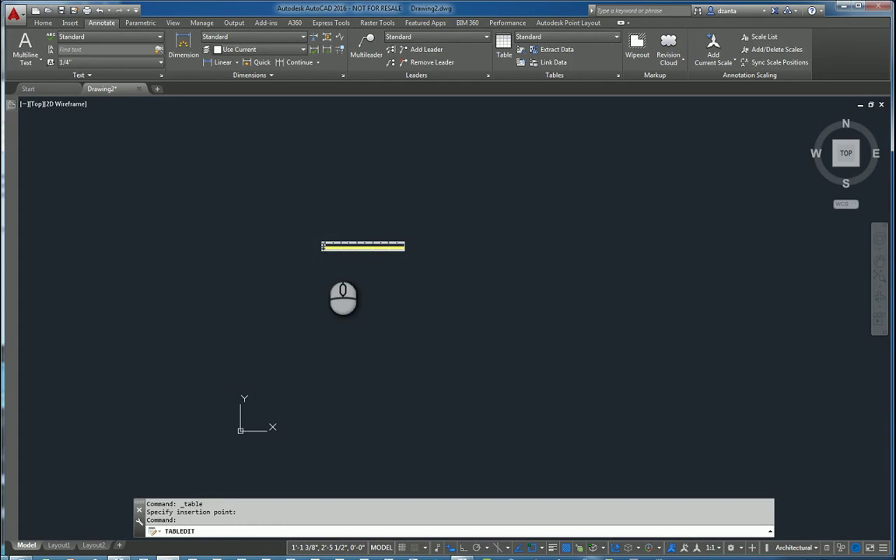
scroll(308, 229, up, 1)
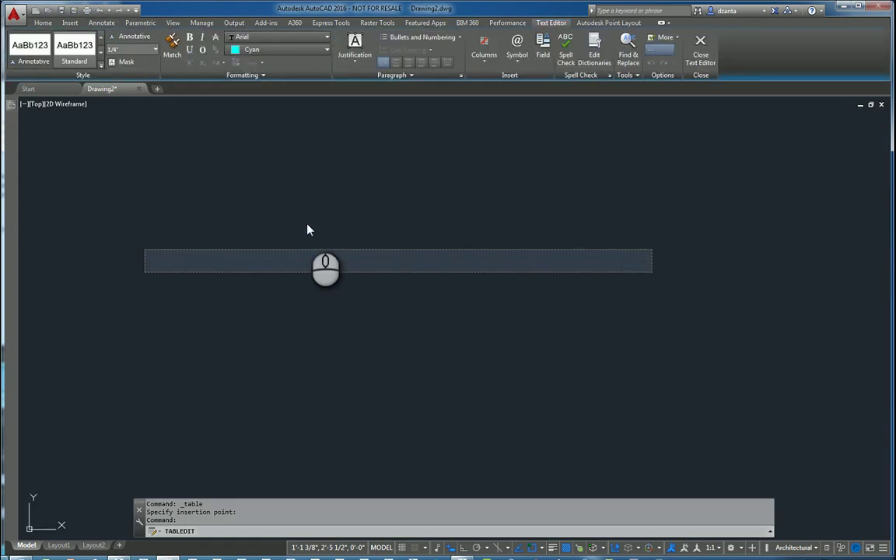
scroll(308, 230, up, 1)
scroll(336, 242, down, 1)
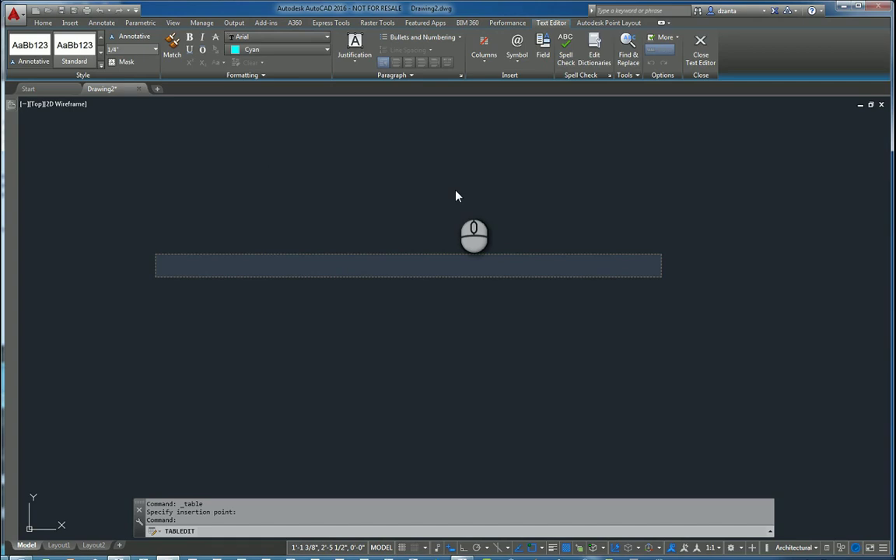
text(Title Cell)
key(Tab)
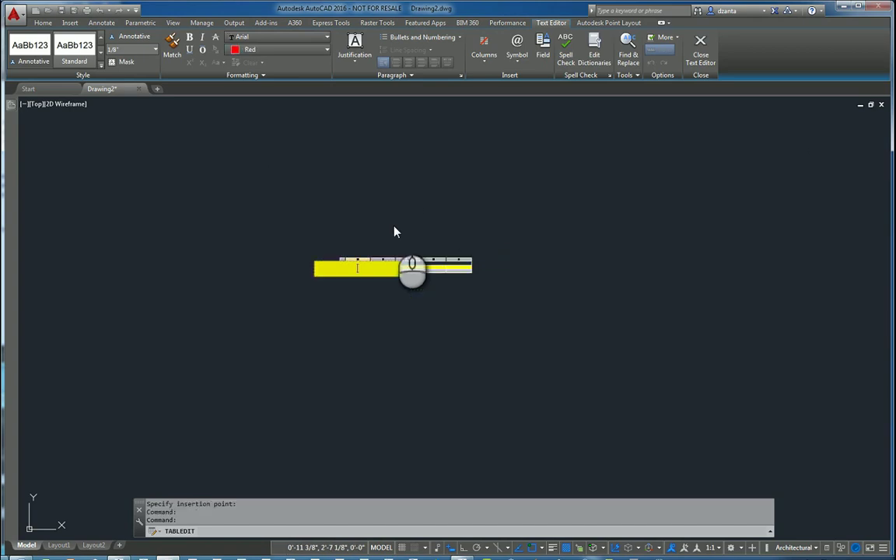
scroll(389, 236, up, 5)
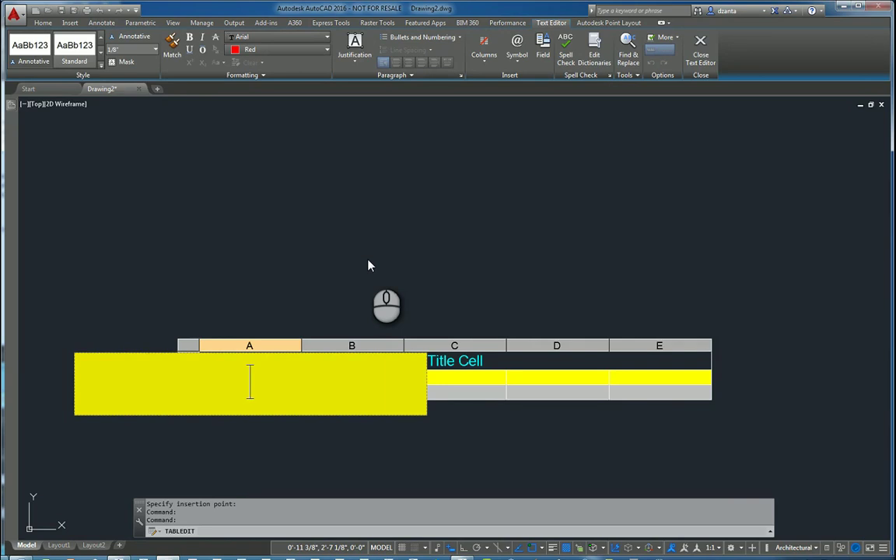
text(Header 1)
key(Return)
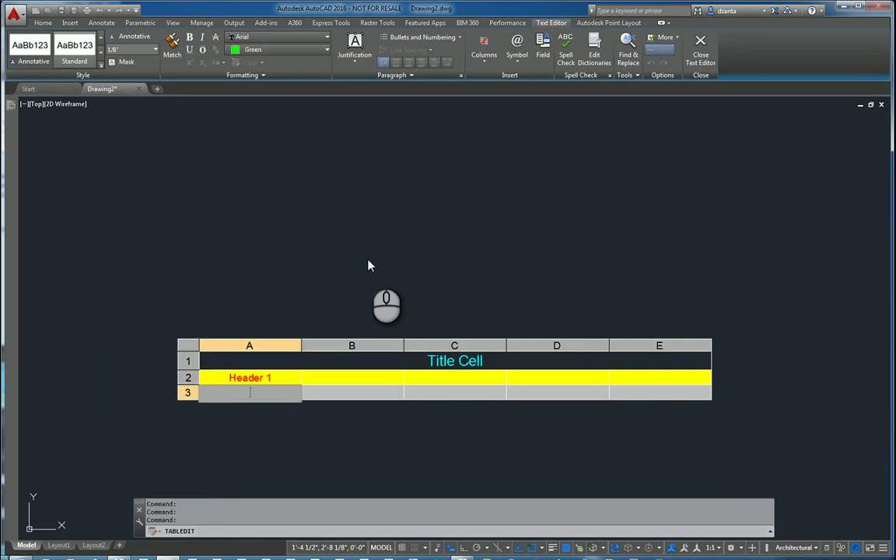
Enter 'Data 1' in cell A3, finish editing and select the whole table.
text(Data 1)
click(369, 266)
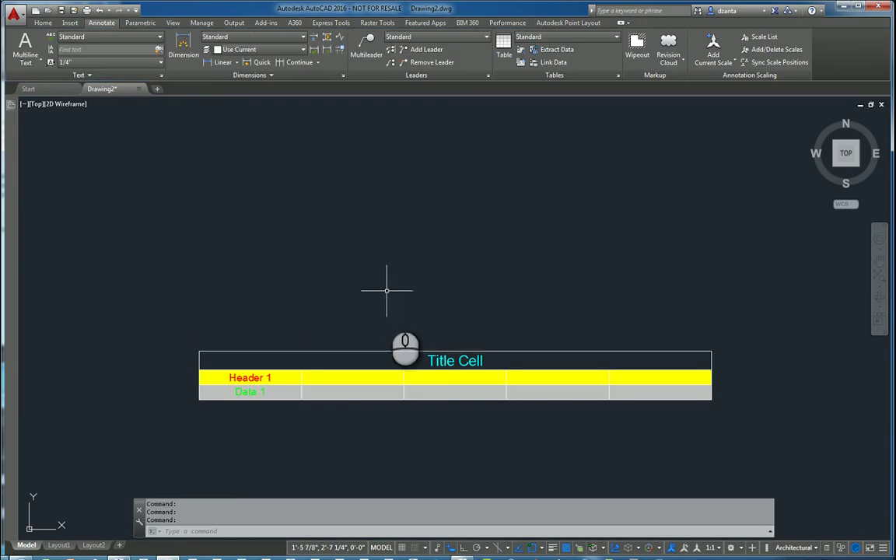
click(386, 350)
scroll(373, 338, down, 4)
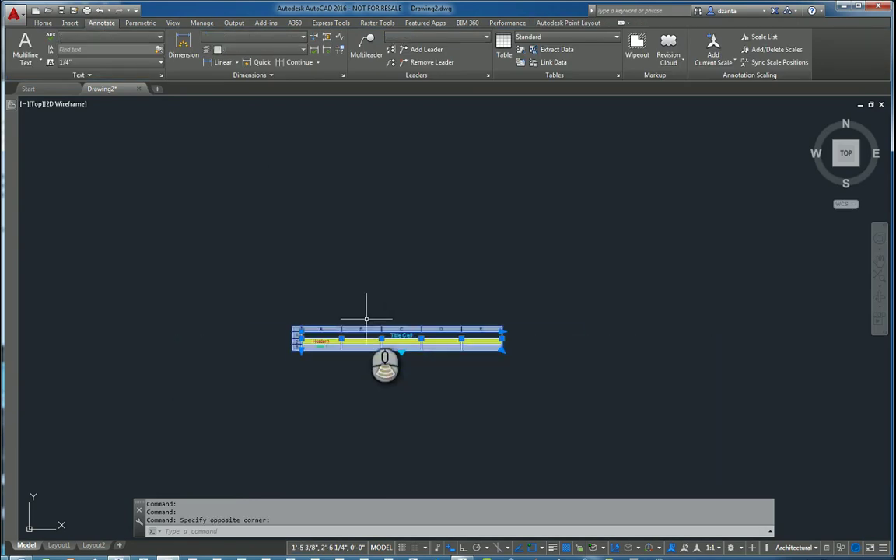
scroll(404, 353, up, 5)
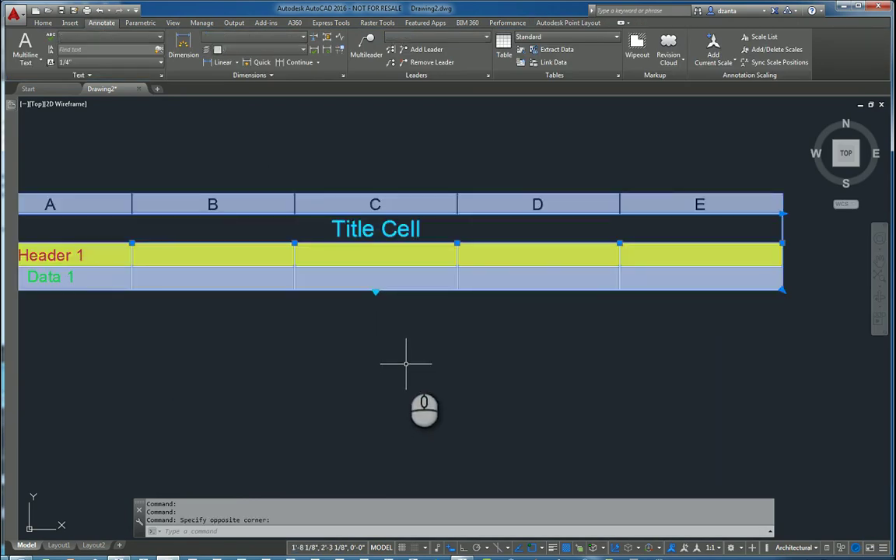
scroll(406, 363, down, 2)
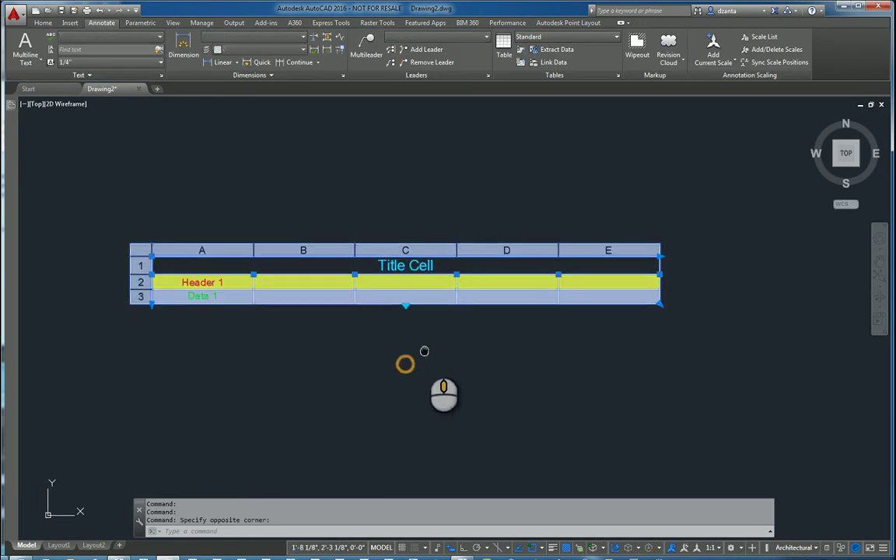
Try the table's bottom-middle and bottom-right corner grips, cancelling each adjustment.
click(413, 294)
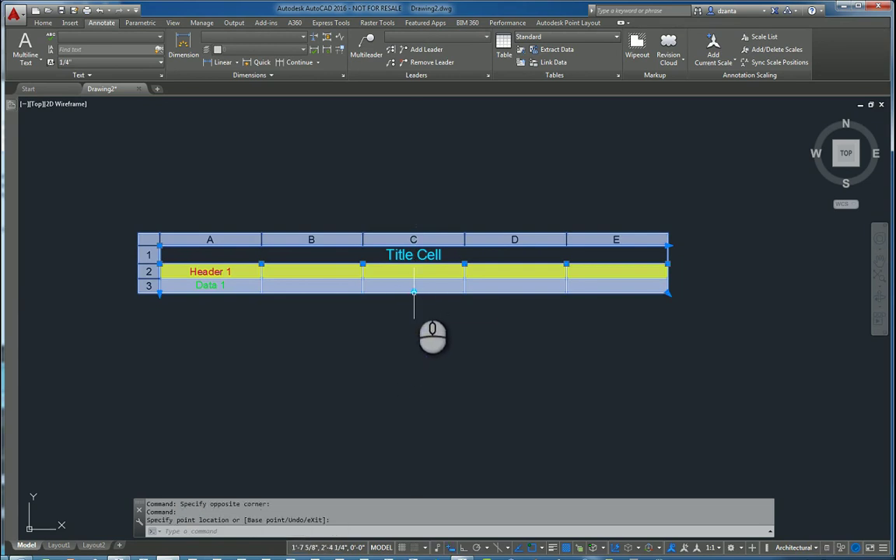
click(411, 298)
click(416, 313)
key(Escape)
click(485, 246)
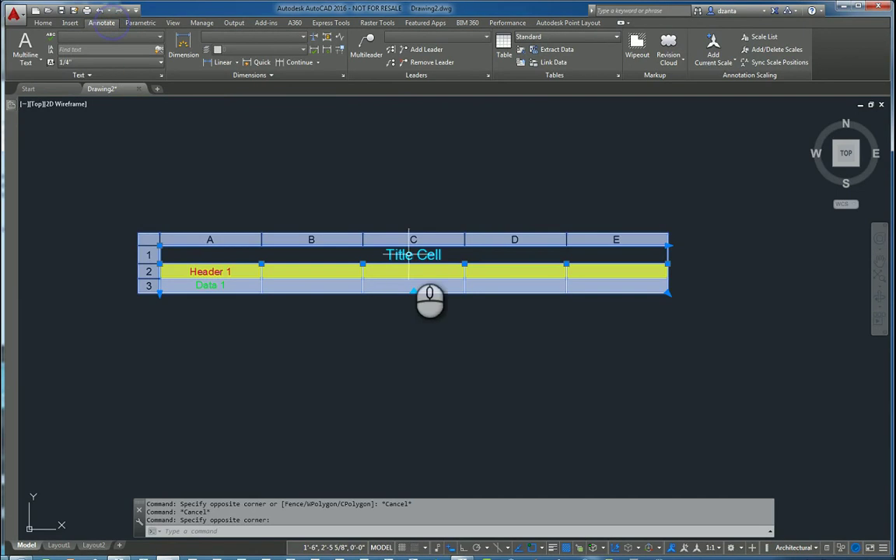
click(667, 293)
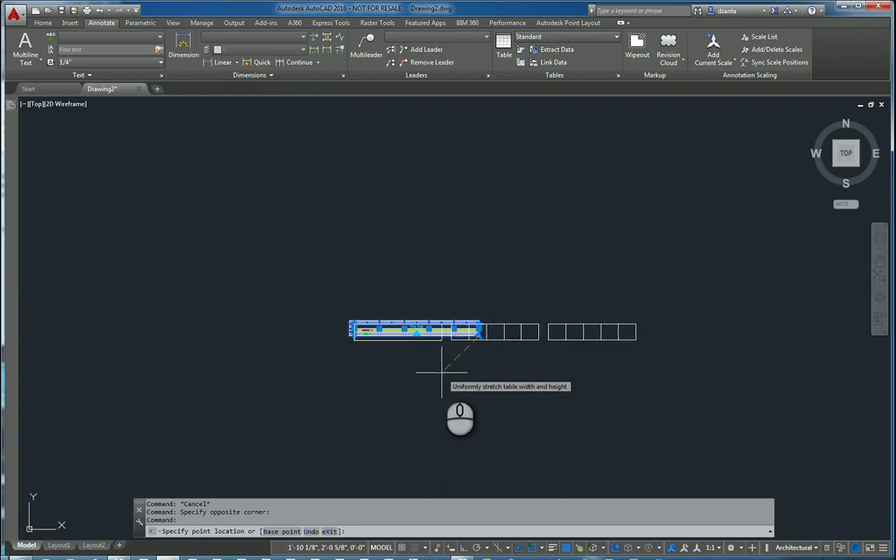
key(Escape)
scroll(420, 360, up, 6)
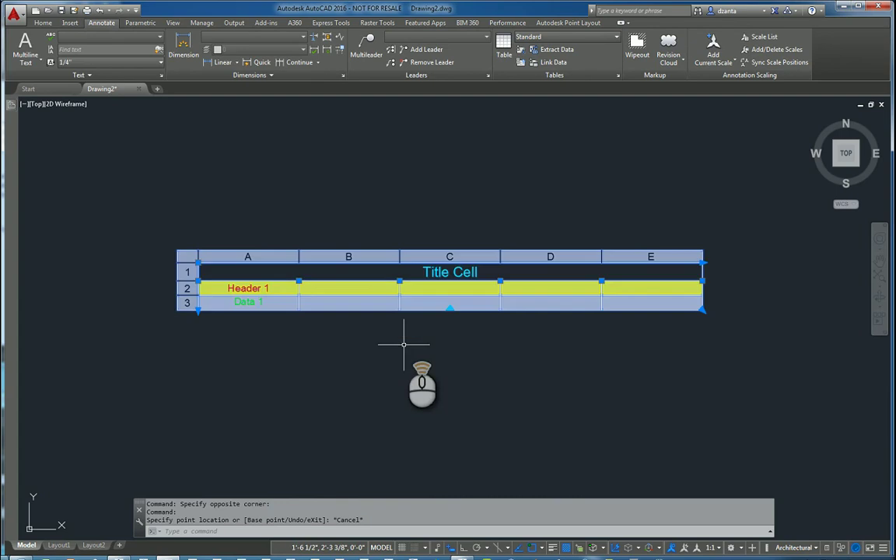
Check the table's right-click actions and top-left grip options, then cancel, leaving the table unchanged.
right_click(201, 286)
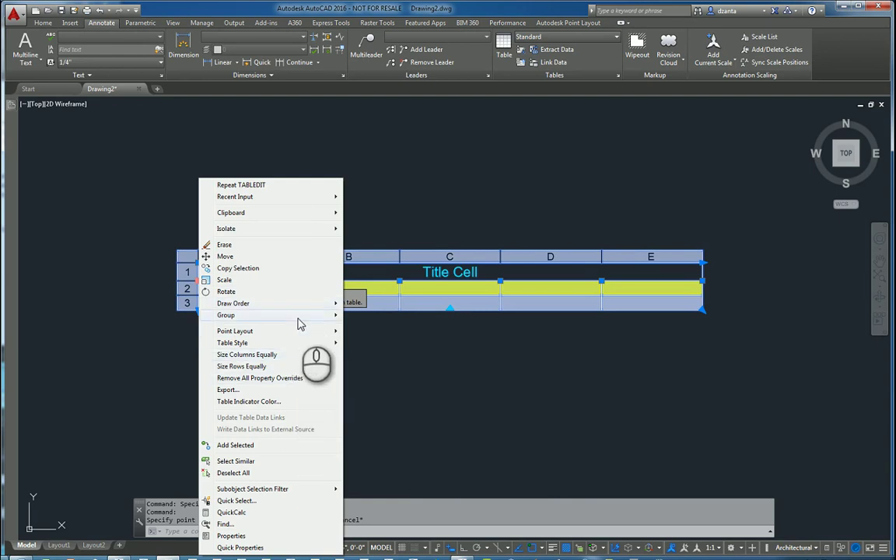
key(Escape)
click(199, 280)
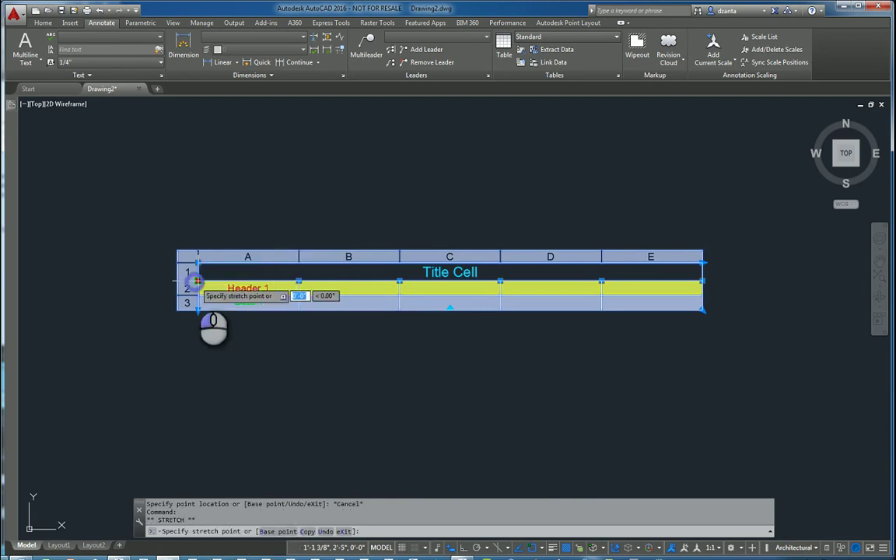
right_click(198, 282)
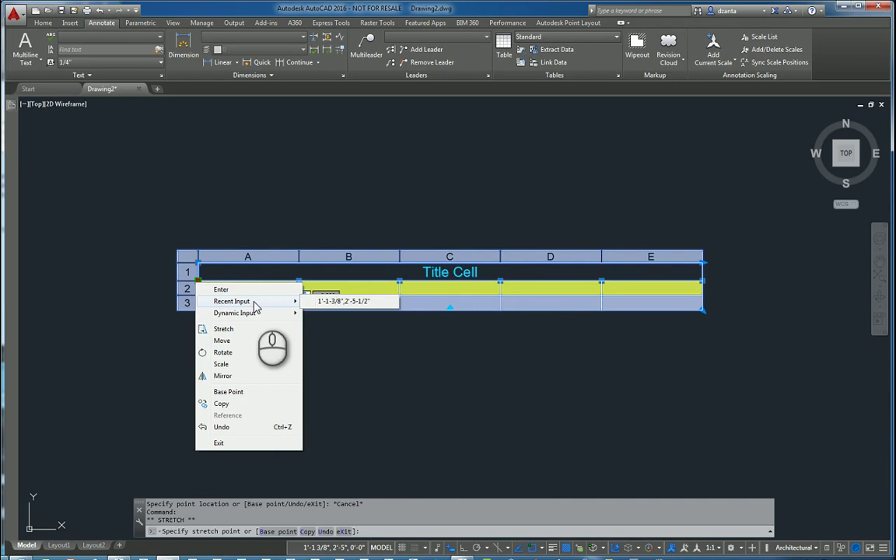
mouse_move(257, 320)
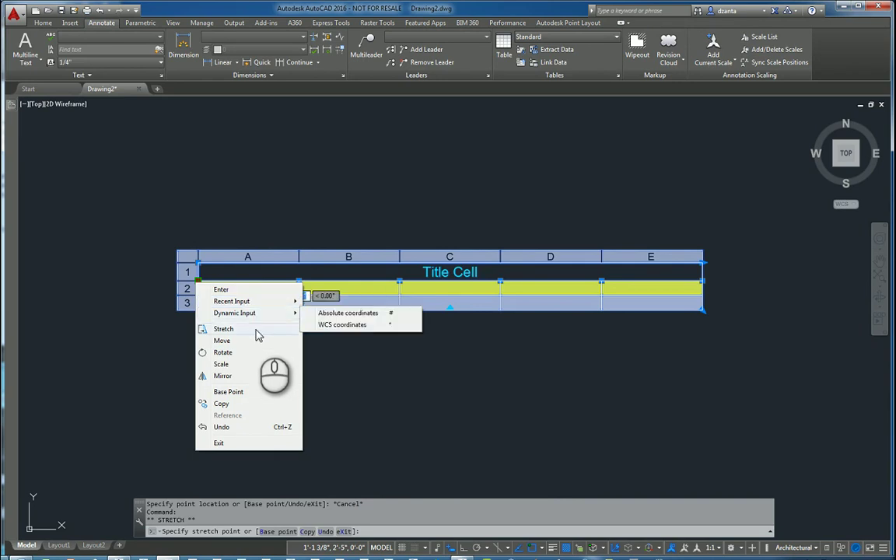
key(Escape)
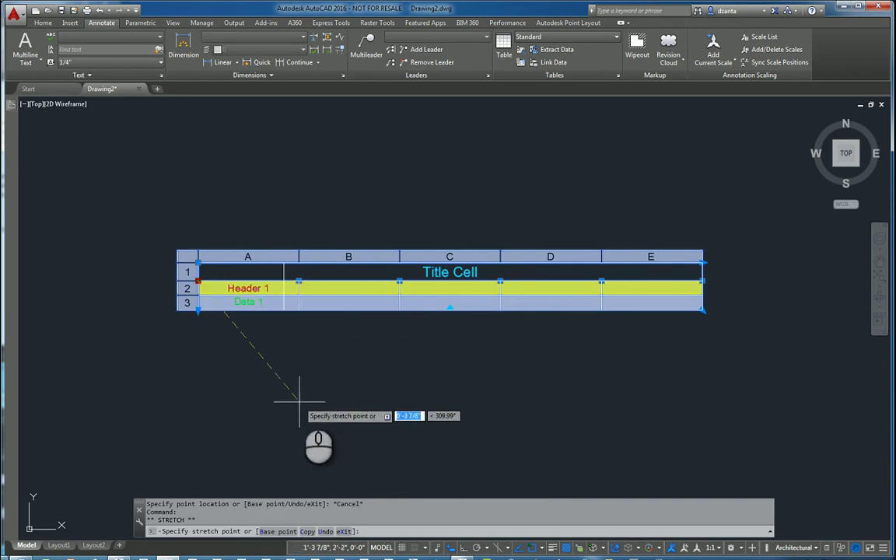
key(Escape)
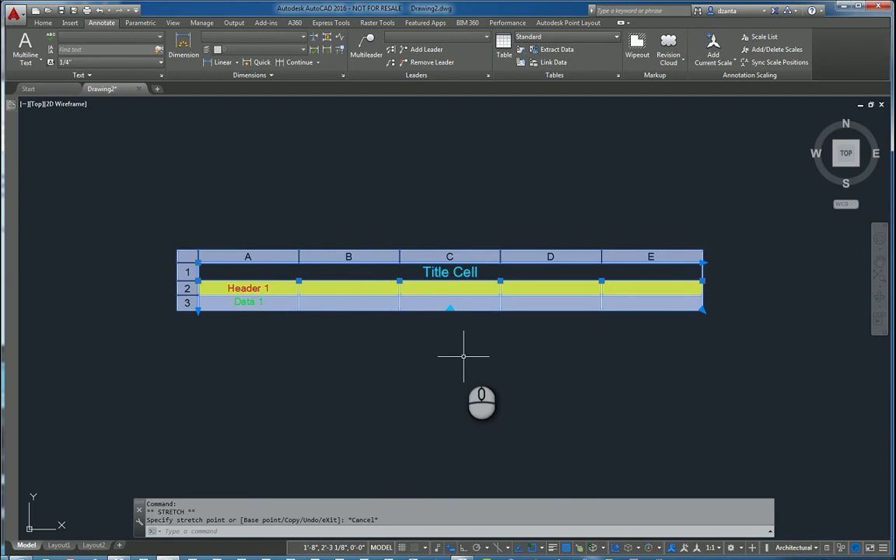
key(Escape)
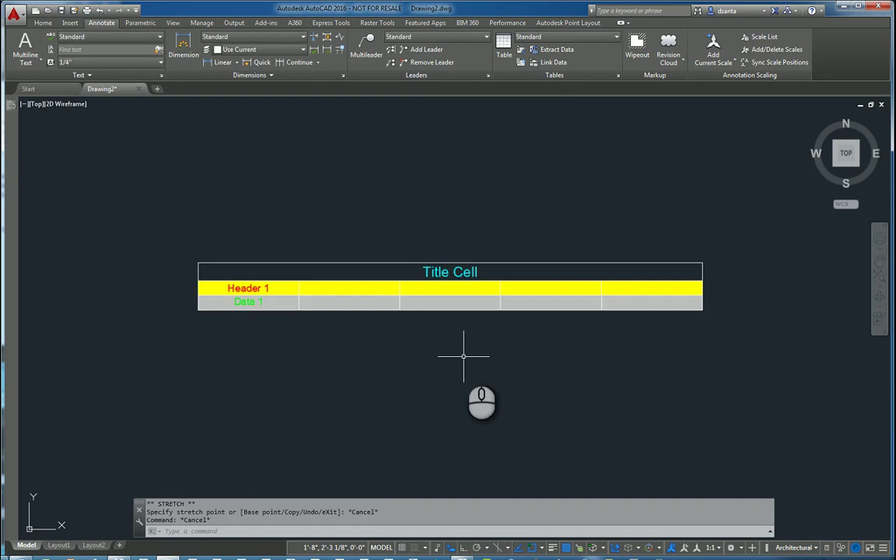
Insert another table with adjusted data rows, sized by a drawn window, and fix its first corner.
click(503, 48)
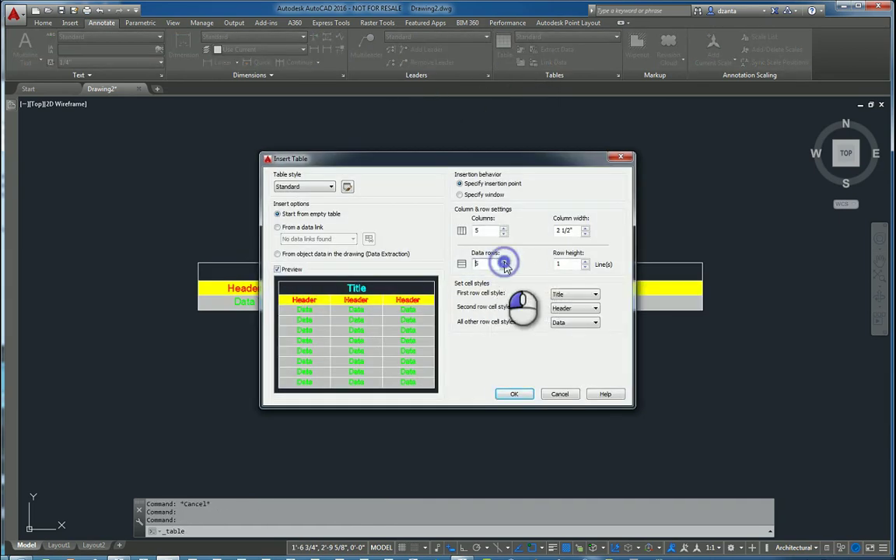
click(504, 264)
click(467, 195)
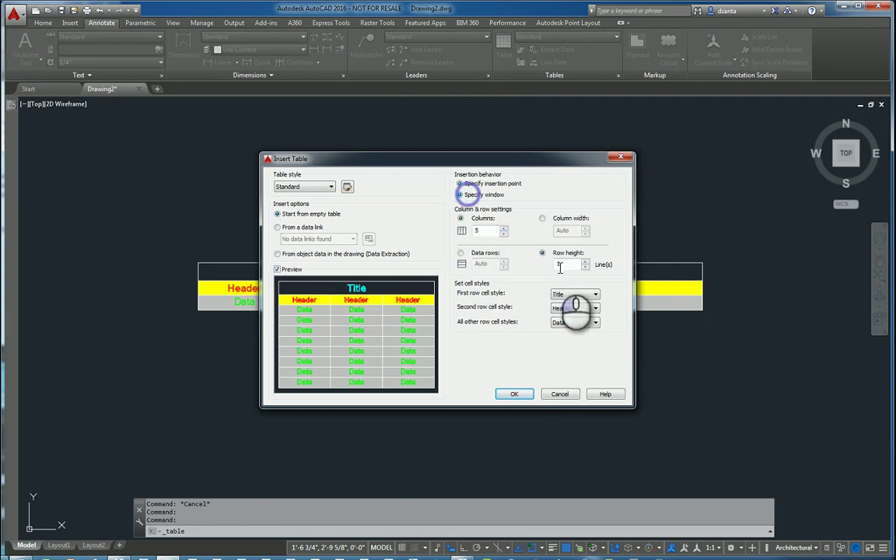
click(514, 394)
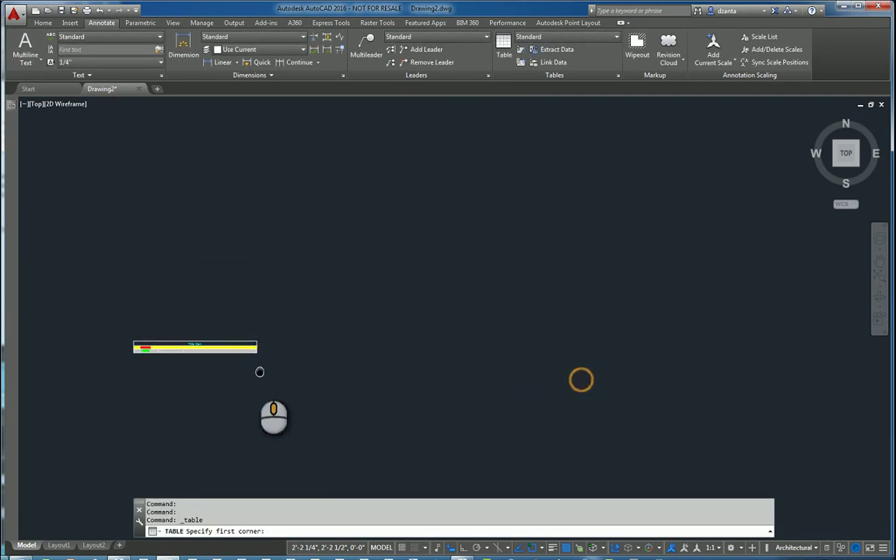
click(252, 359)
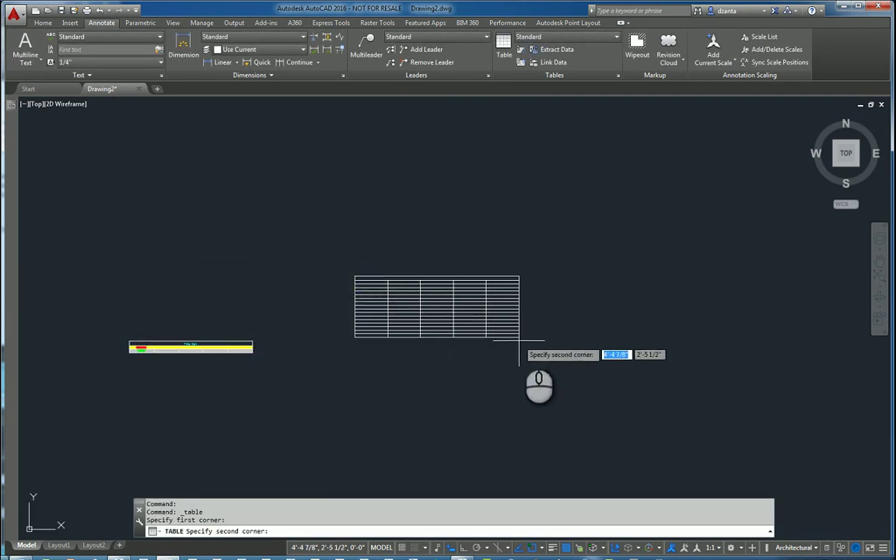
Place the table by its second corner and fill in 'Title Cell', 'Header 1' and numbers 1–6 down column A.
click(537, 344)
scroll(479, 301, up, 4)
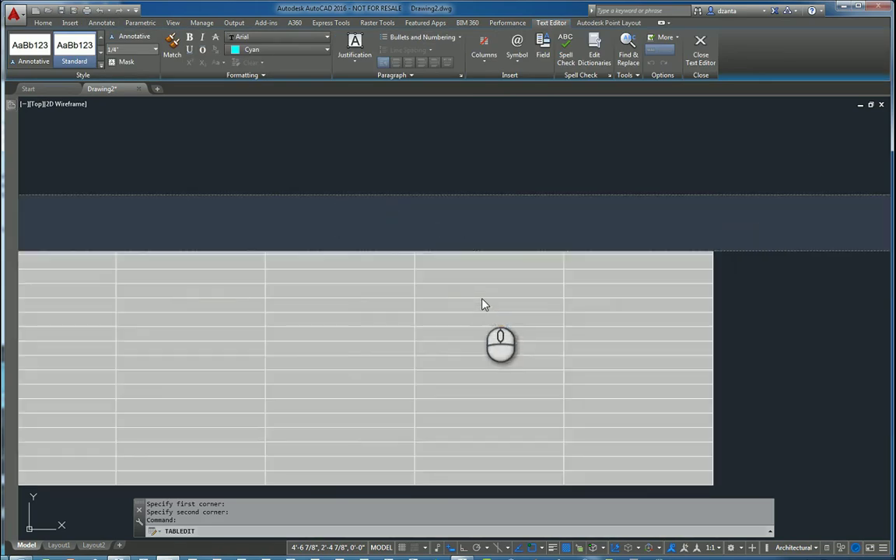
middle_drag(487, 299, 518, 309)
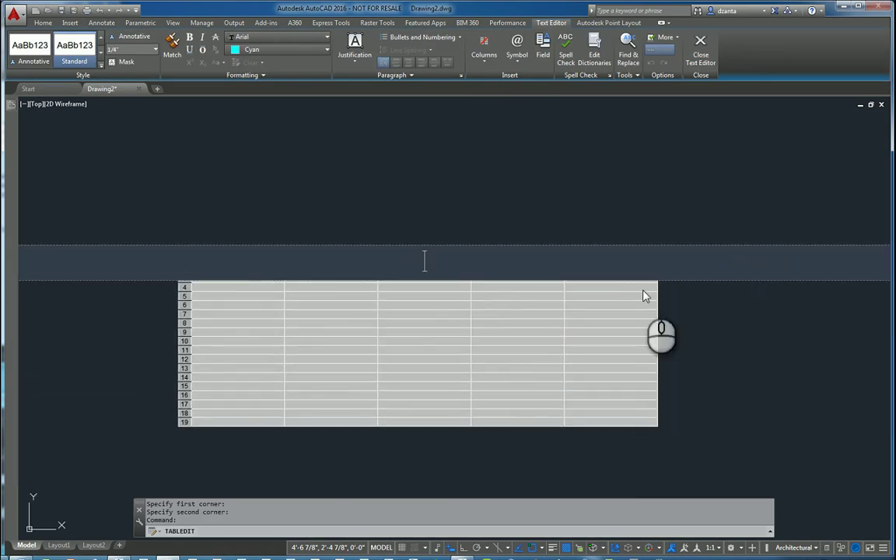
text(Title Ce)
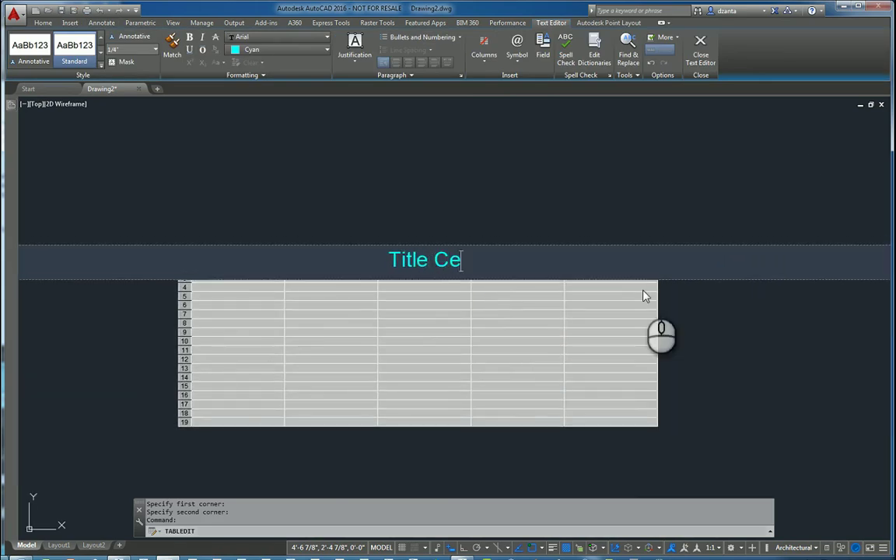
text(ll)
key(Return)
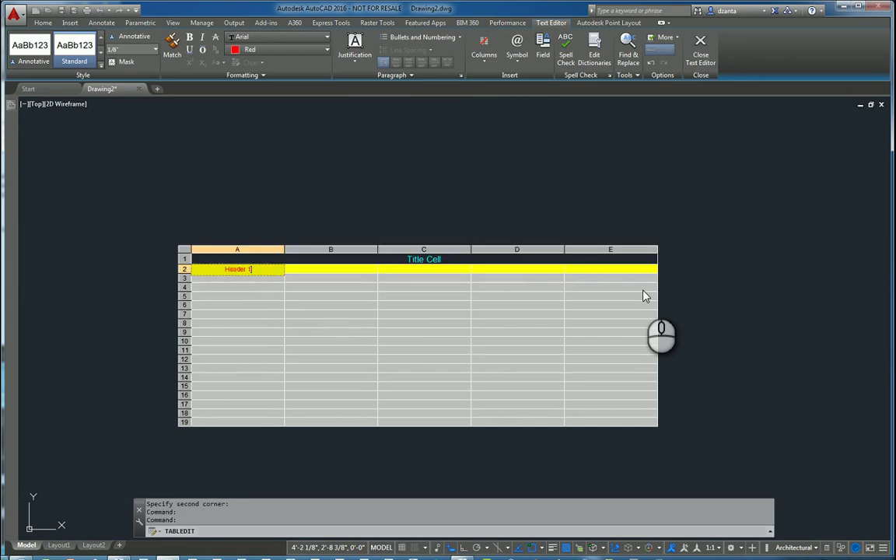
key(Return)
text(2)
key(Return)
text(3)
key(Return)
text(4)
key(Return)
text(6)
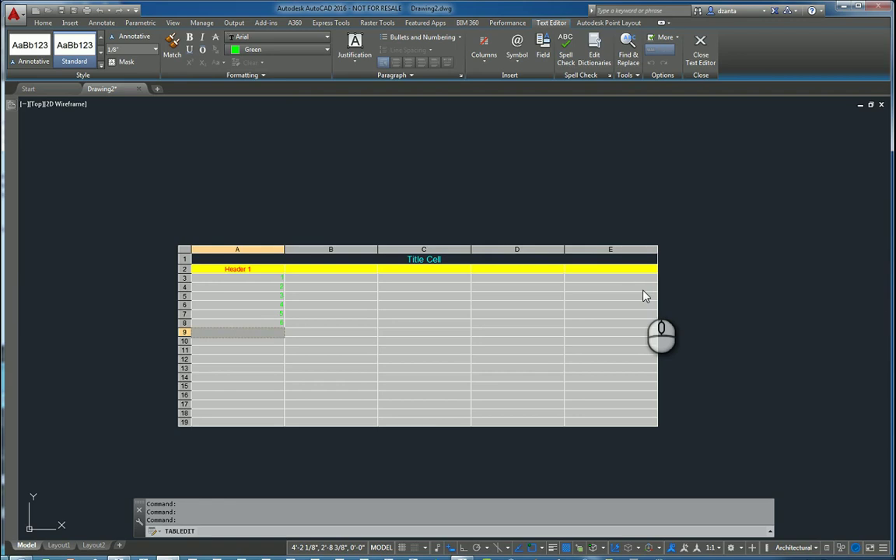
click(289, 183)
Drag the A/B, B/C, C/D, D/E boundaries and right edge left, leaving column D widest.
scroll(290, 250, up, 2)
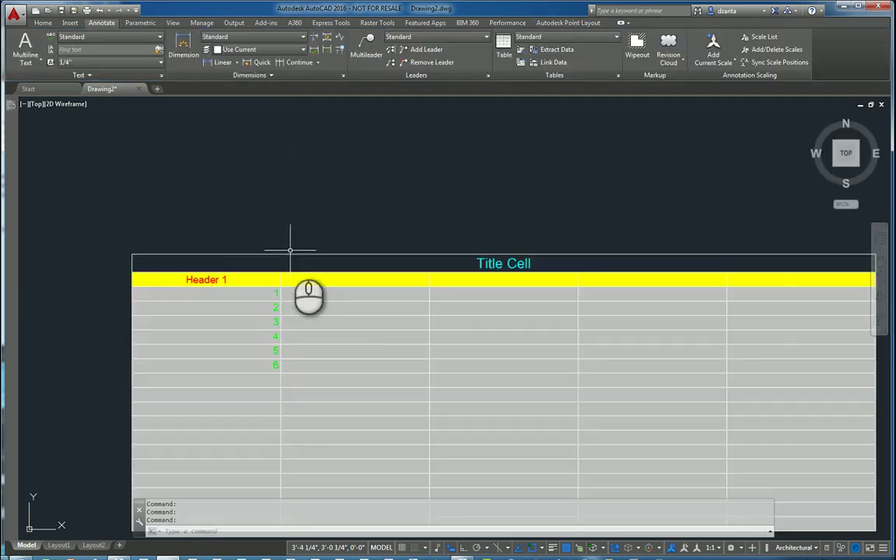
middle_drag(296, 250, 255, 190)
click(255, 190)
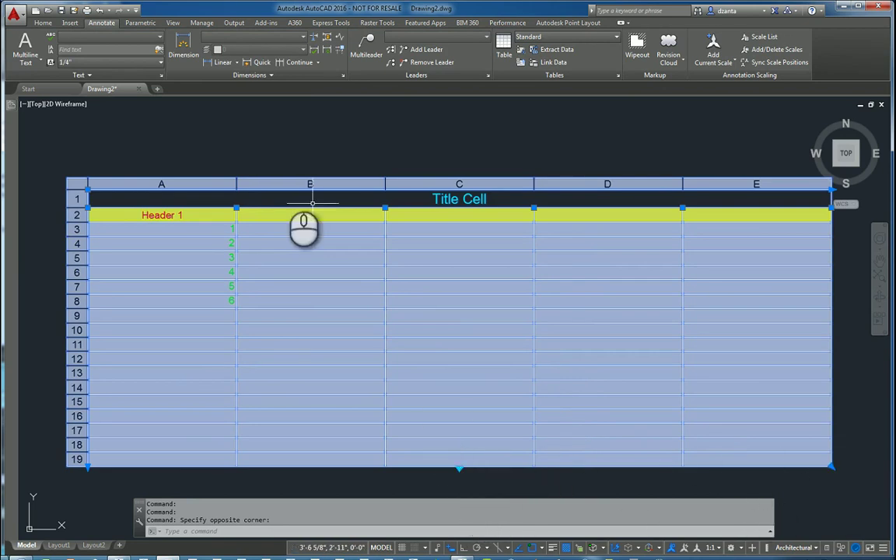
click(236, 209)
click(162, 209)
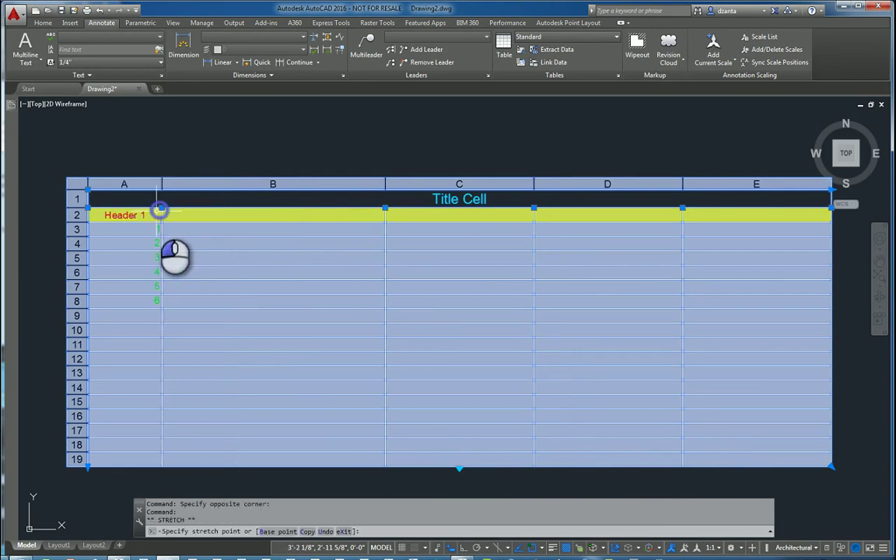
click(385, 208)
click(228, 208)
click(534, 207)
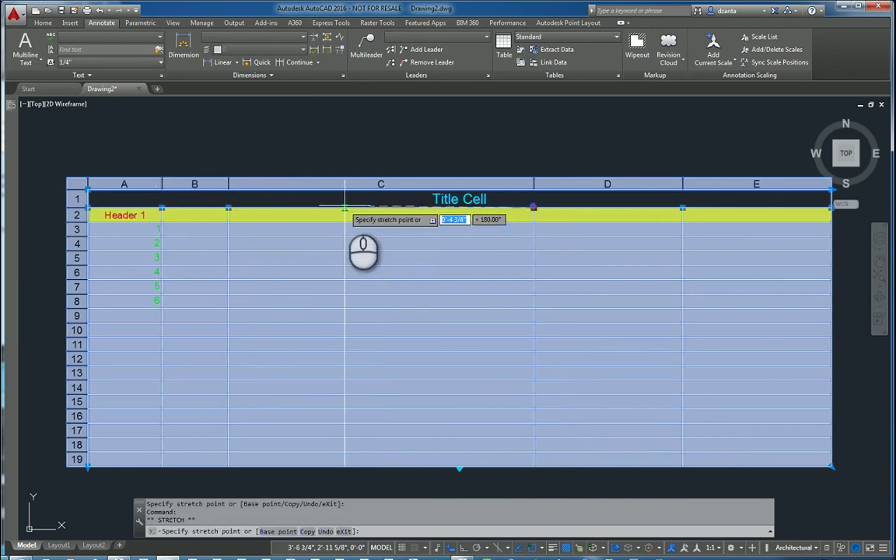
click(322, 209)
click(681, 208)
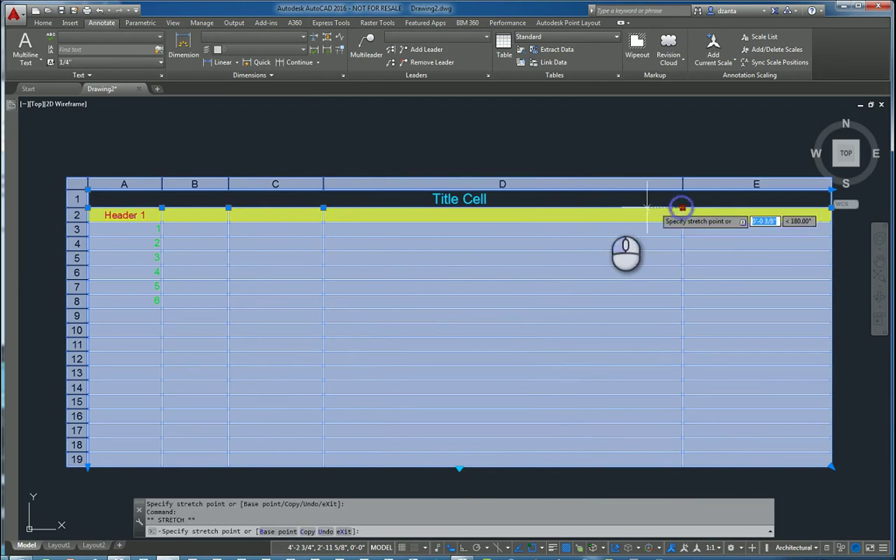
click(482, 208)
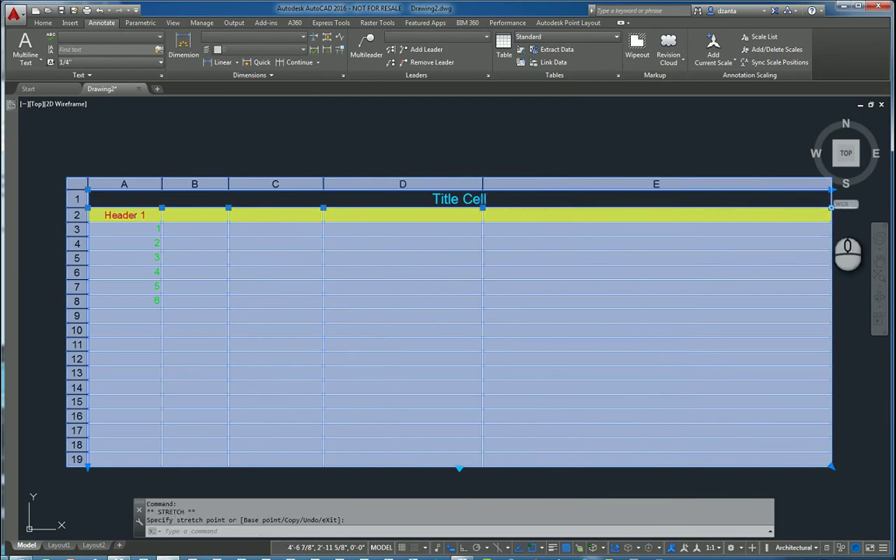
click(542, 209)
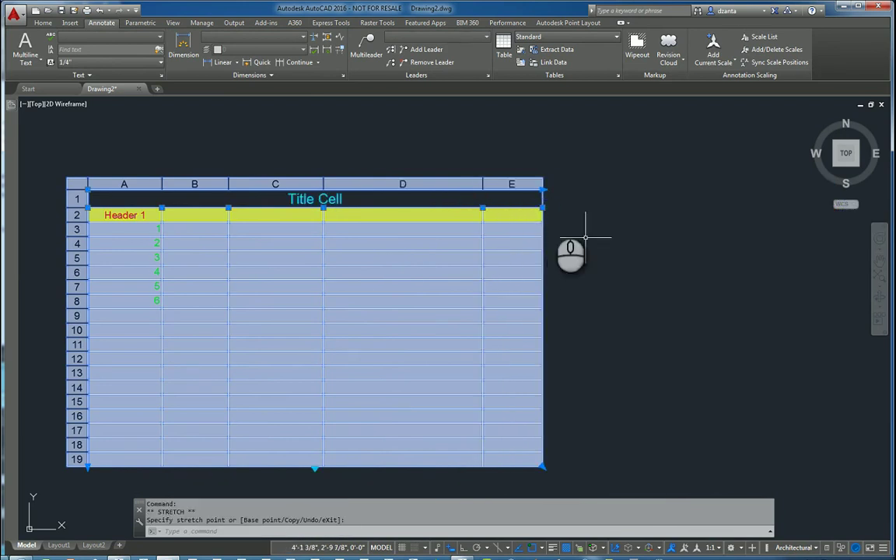
Open cell A3's text for editing and check the colour choices, leaving the colour unchanged.
key(Escape)
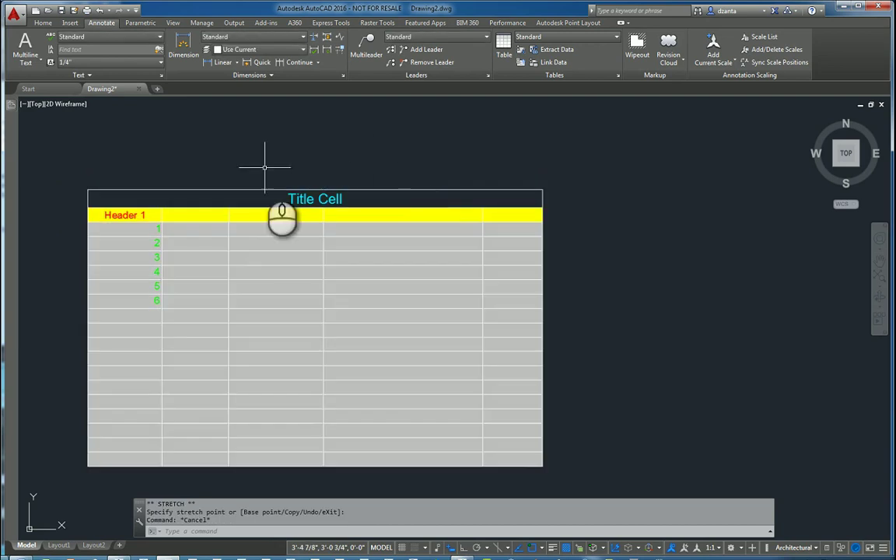
click(143, 227)
double_click(140, 228)
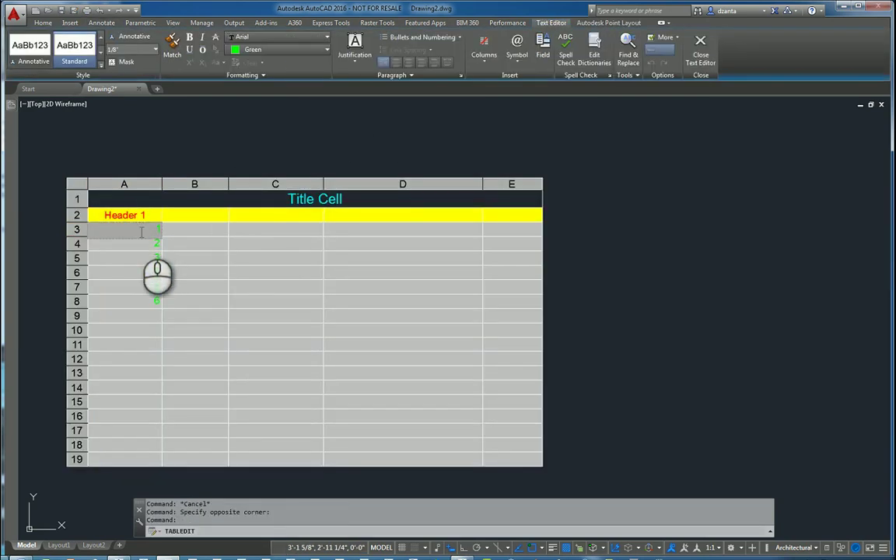
click(264, 49)
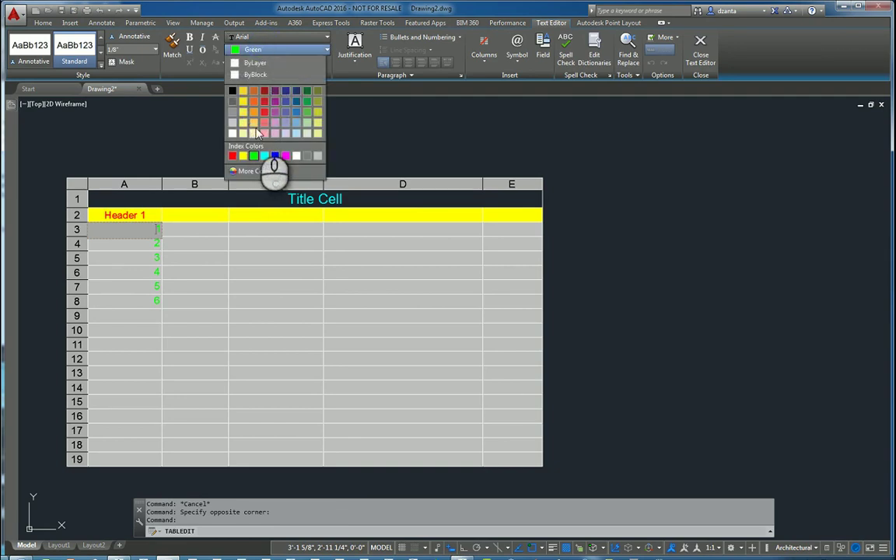
key(Escape)
click(232, 150)
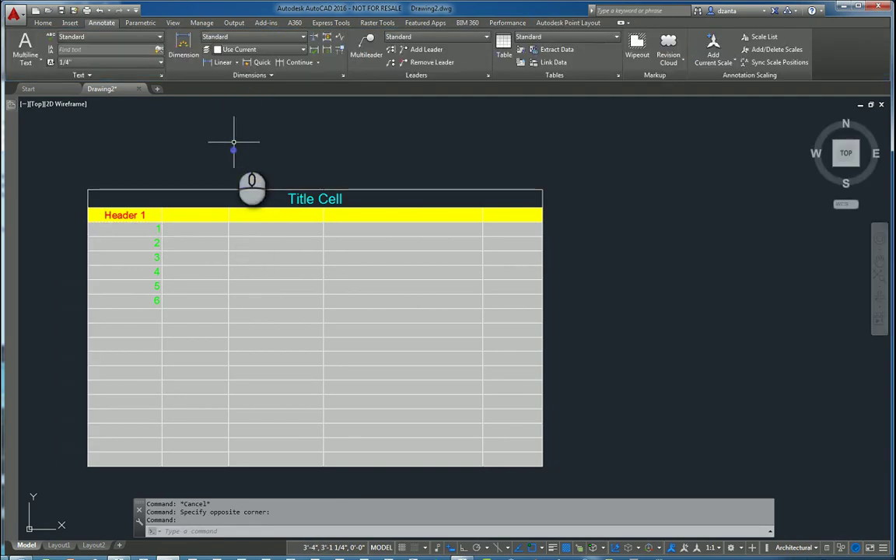
Select the number 1 in cell A3 and make it orange, then start editing cell B3.
double_click(158, 230)
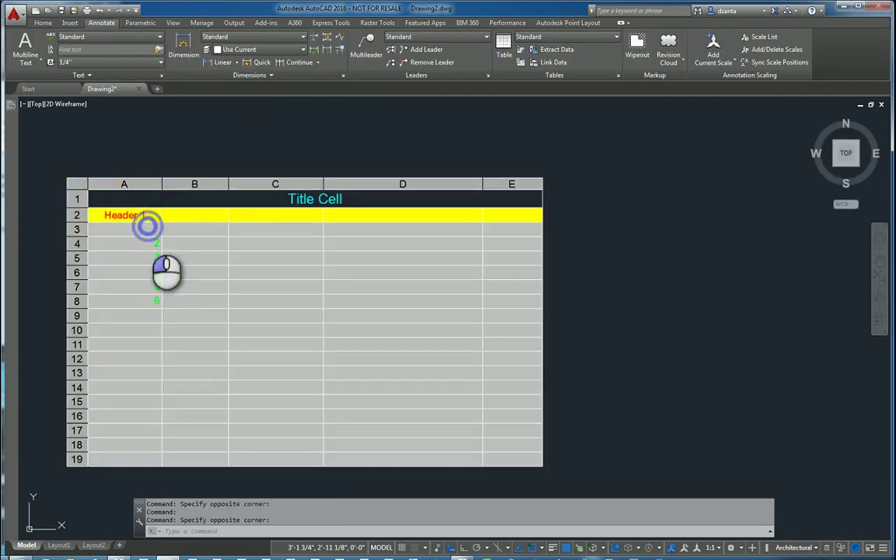
double_click(155, 228)
click(266, 50)
click(253, 115)
click(220, 137)
double_click(219, 236)
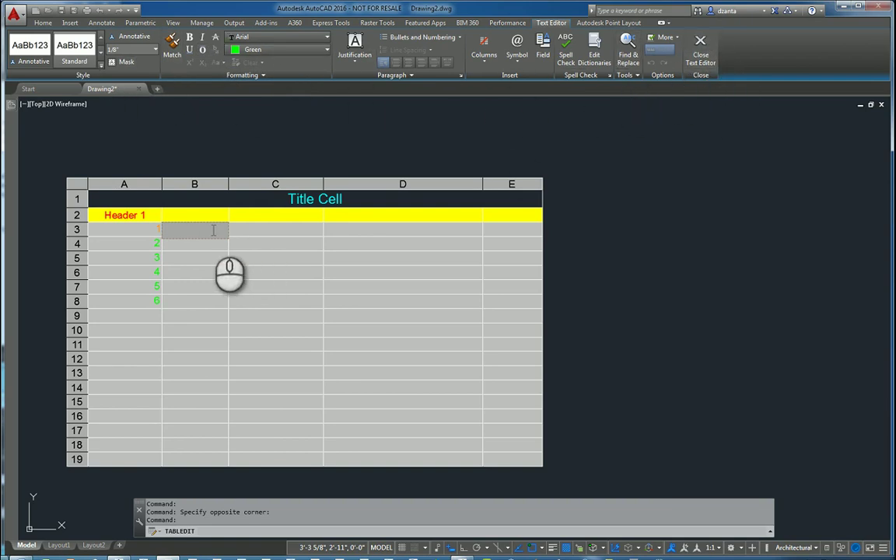
Window-select cells B5 through C8 and merge them by column into one block.
click(282, 152)
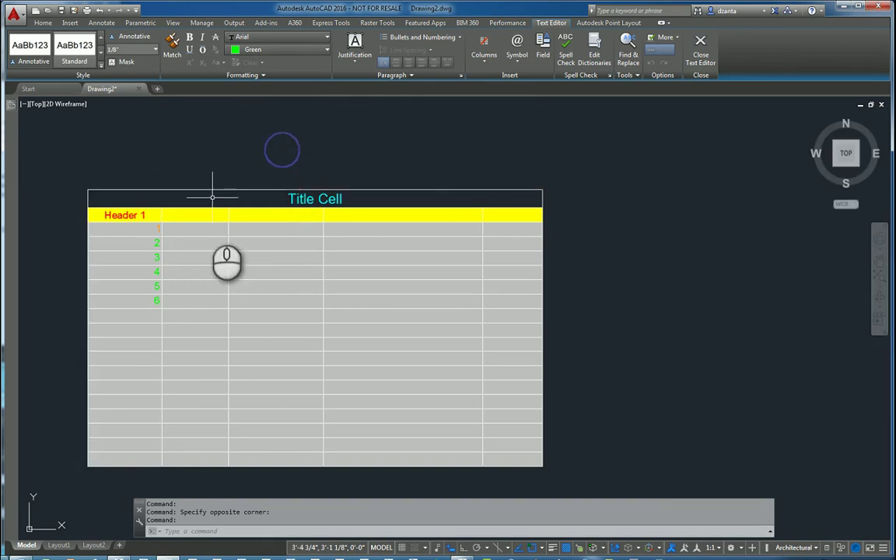
click(256, 298)
click(218, 256)
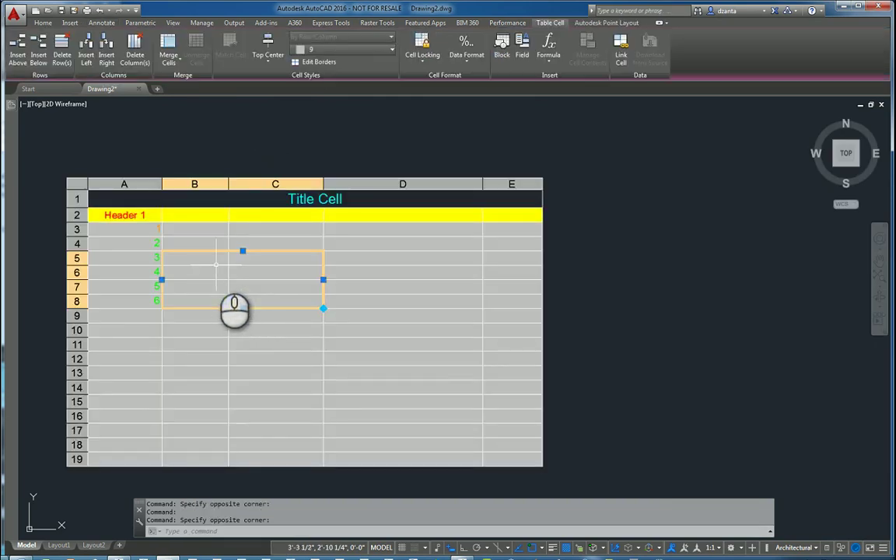
click(179, 60)
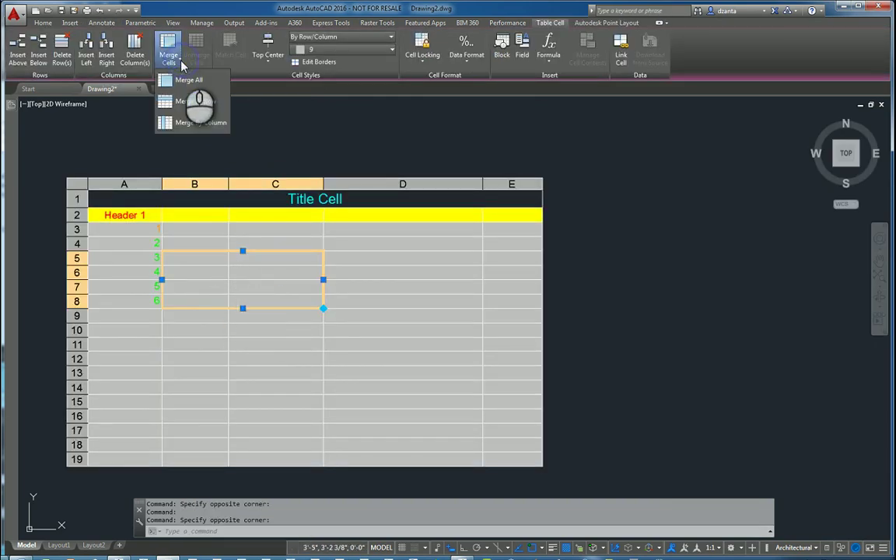
click(203, 122)
key(Escape)
key(Escape)
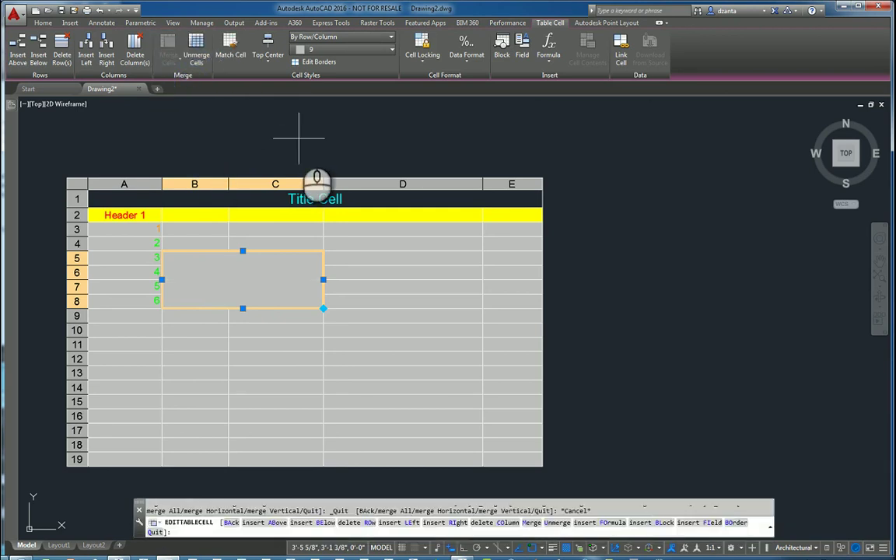
click(337, 266)
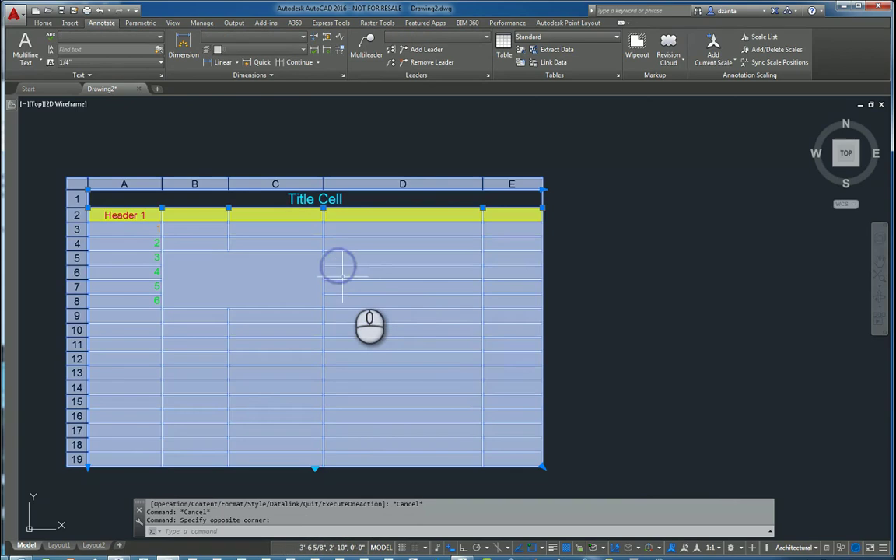
double_click(389, 272)
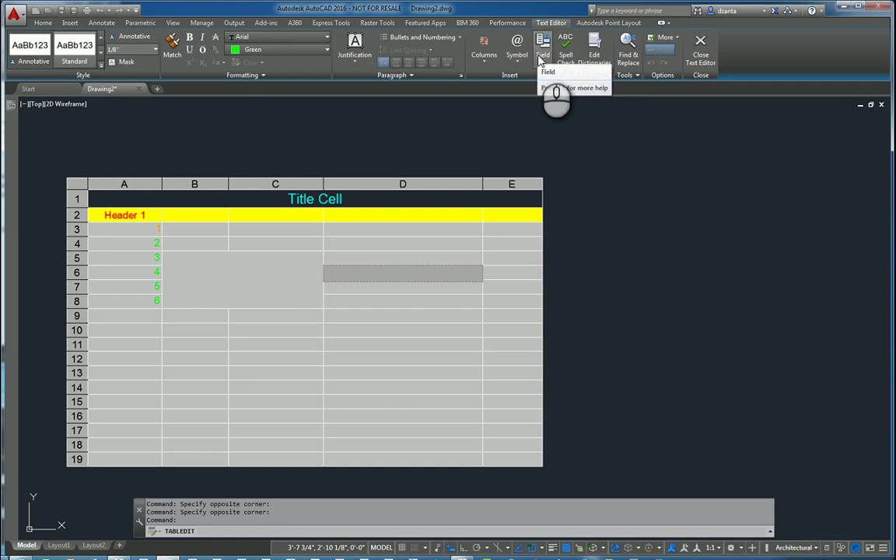
key(Escape)
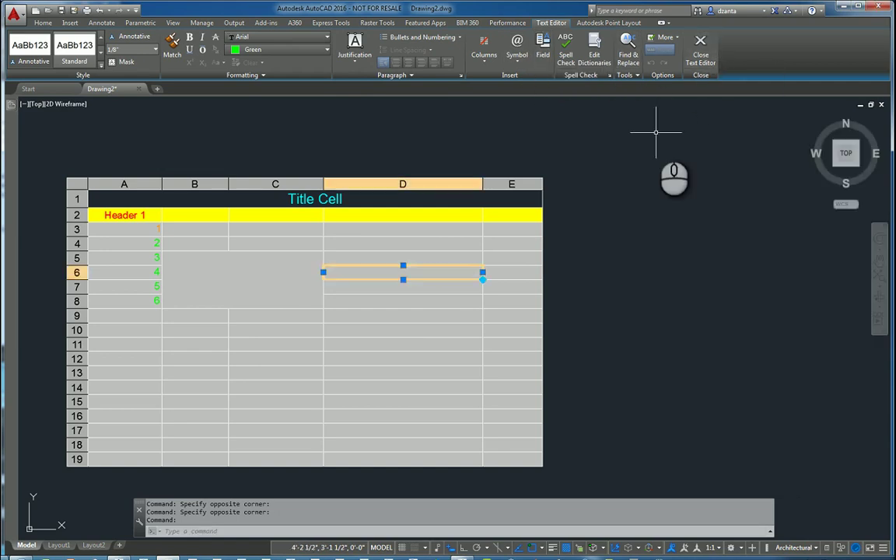
key(Escape)
scroll(584, 233, down, 2)
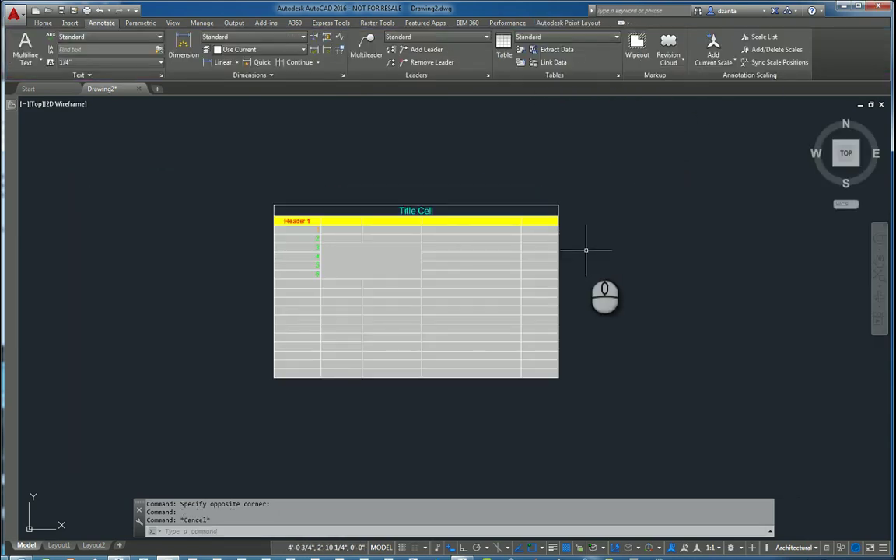